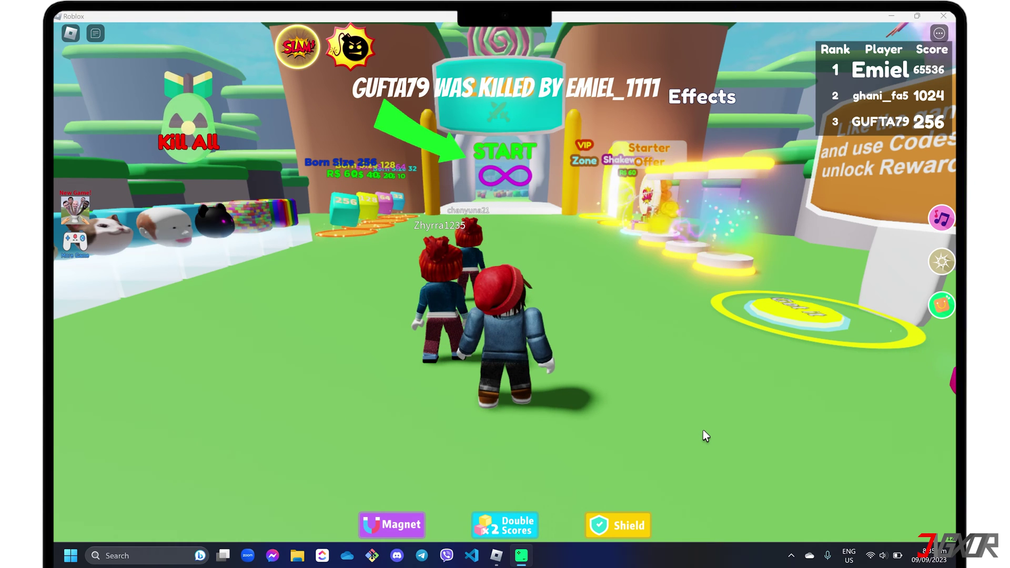
Start capturing the Roblox gameplay with the F10 recorder hotkey
key("F10")
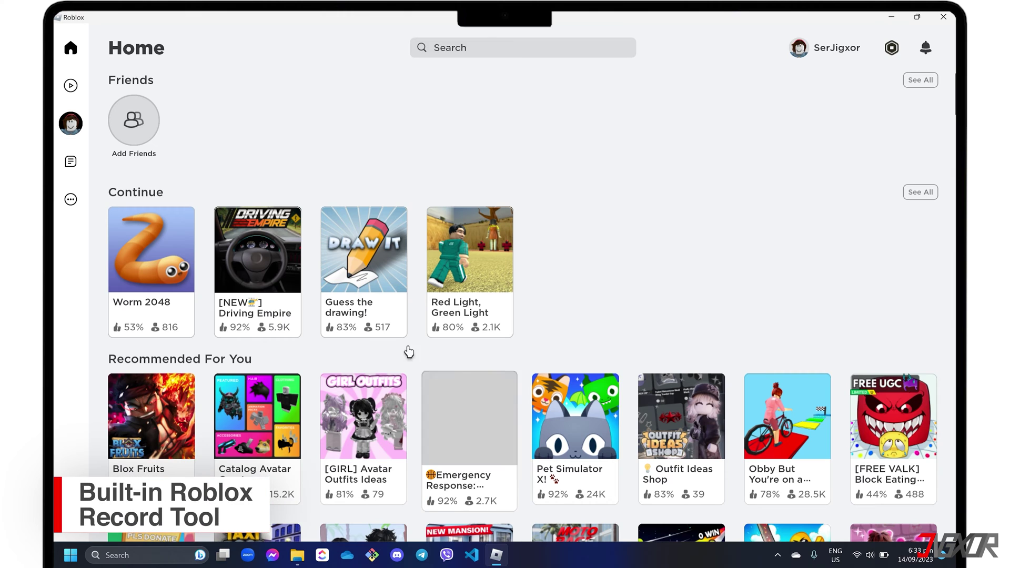
Join Guess the drawing!, start a Record Video capture from the in-game menu, then reopen the Record options
mouse_move(353, 308)
left_click(365, 337)
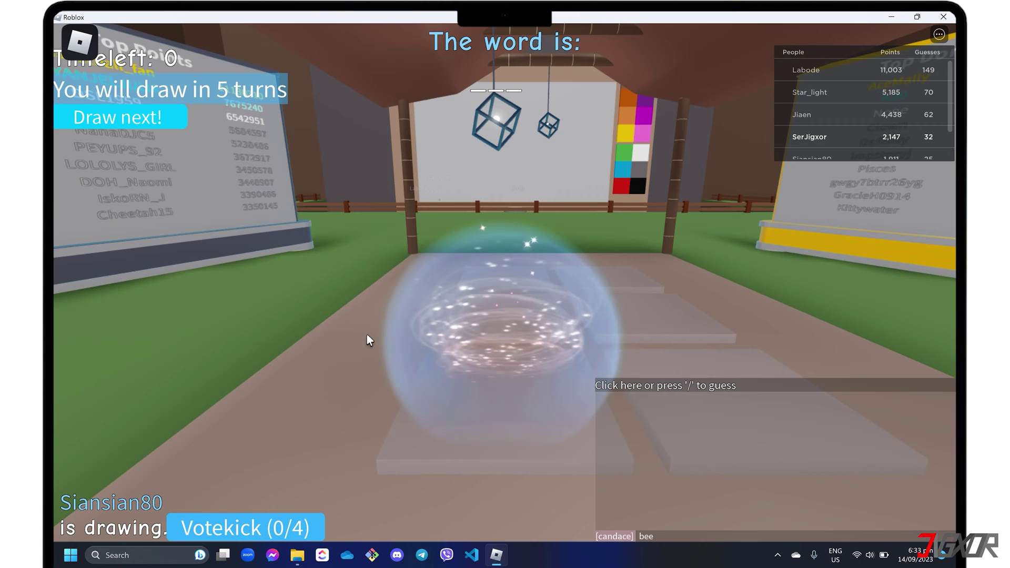
left_click(71, 36)
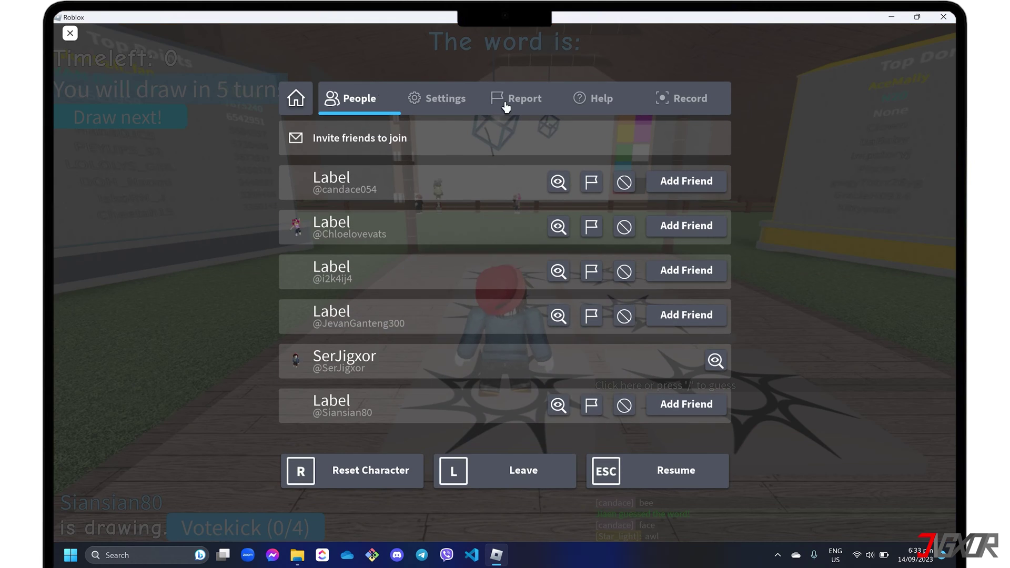
left_click(686, 114)
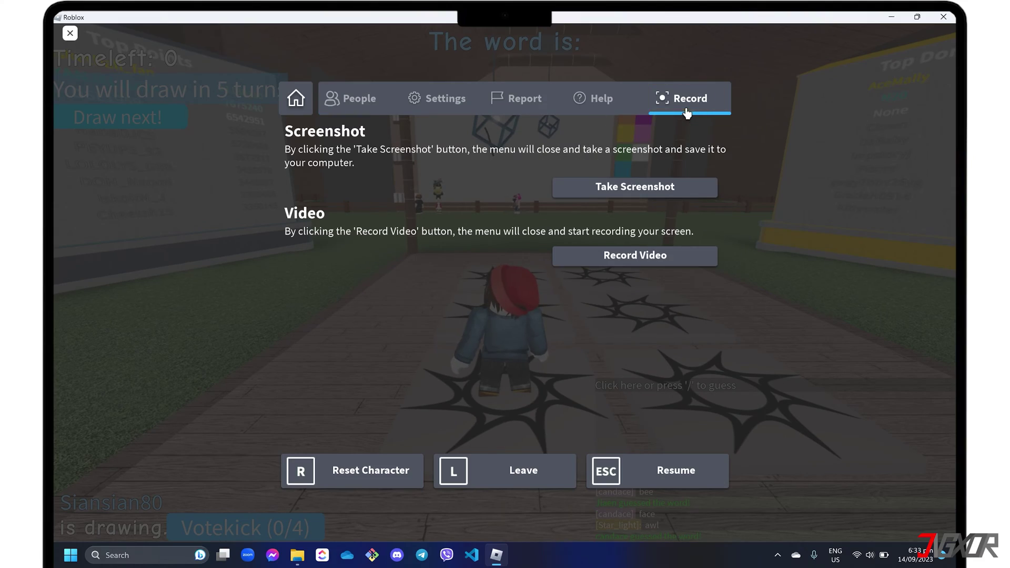
left_click(644, 255)
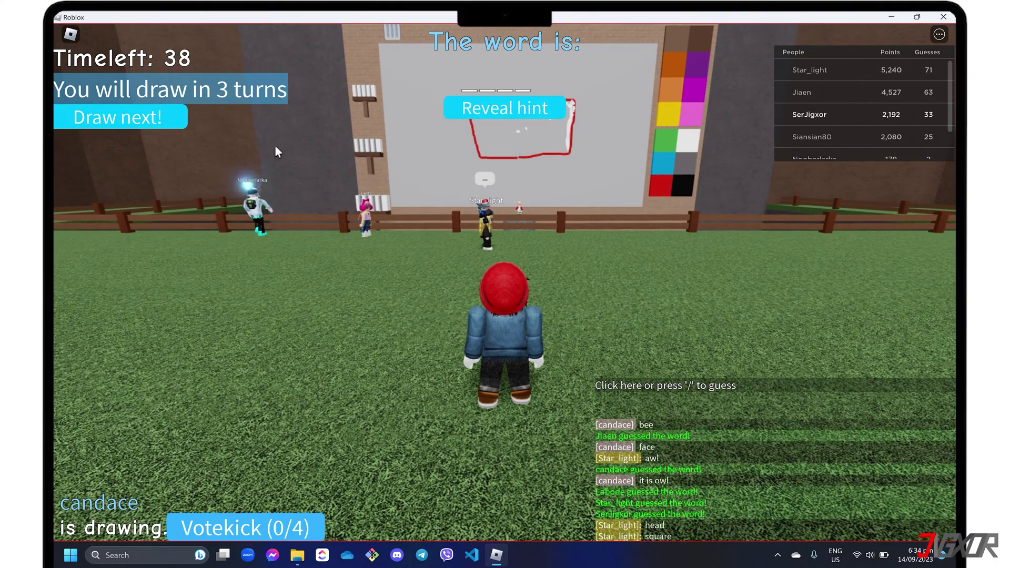
left_click(70, 34)
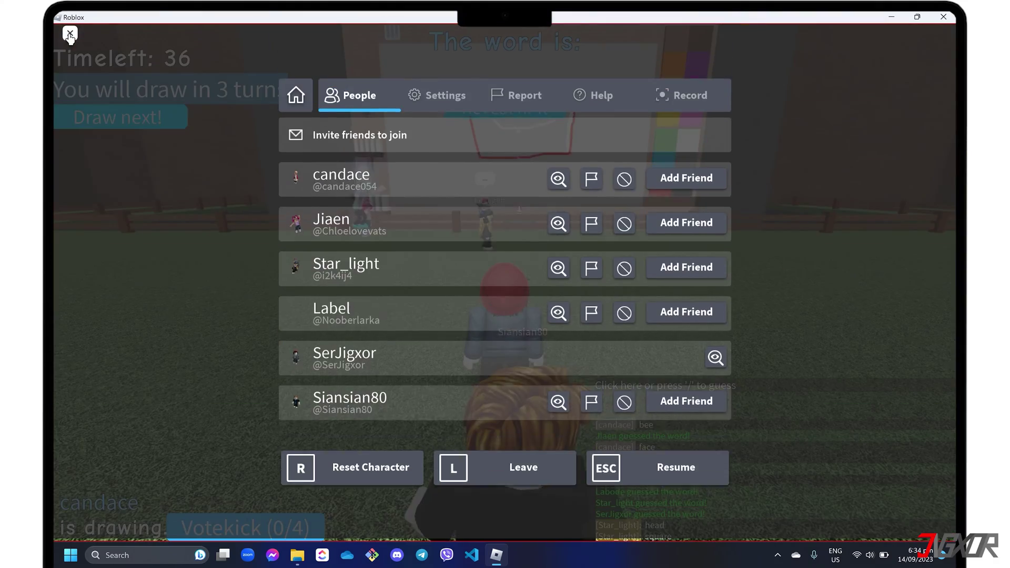
left_click(673, 98)
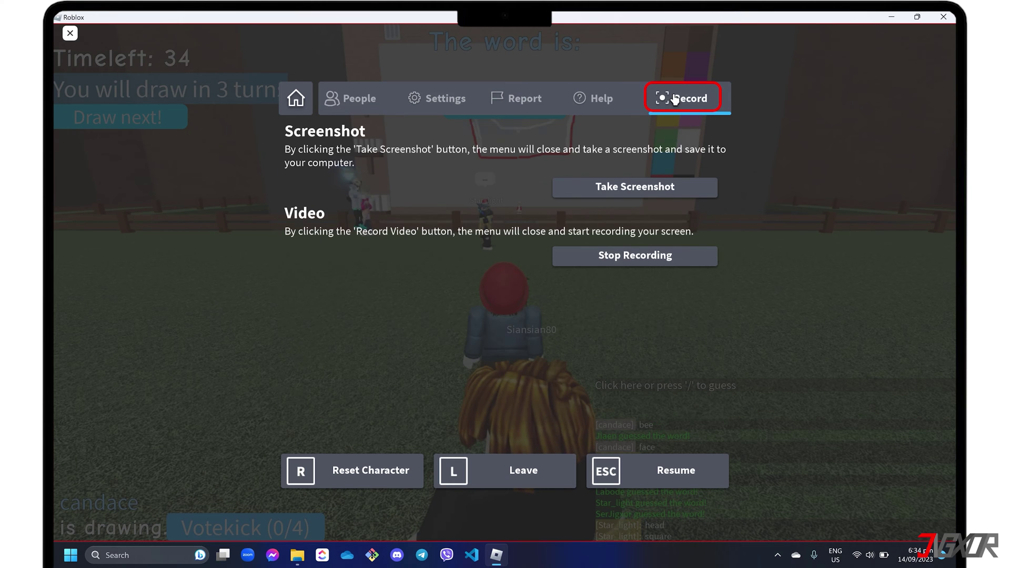
Stop the in-game recording and open the Videos folder in File Explorer
left_click(617, 258)
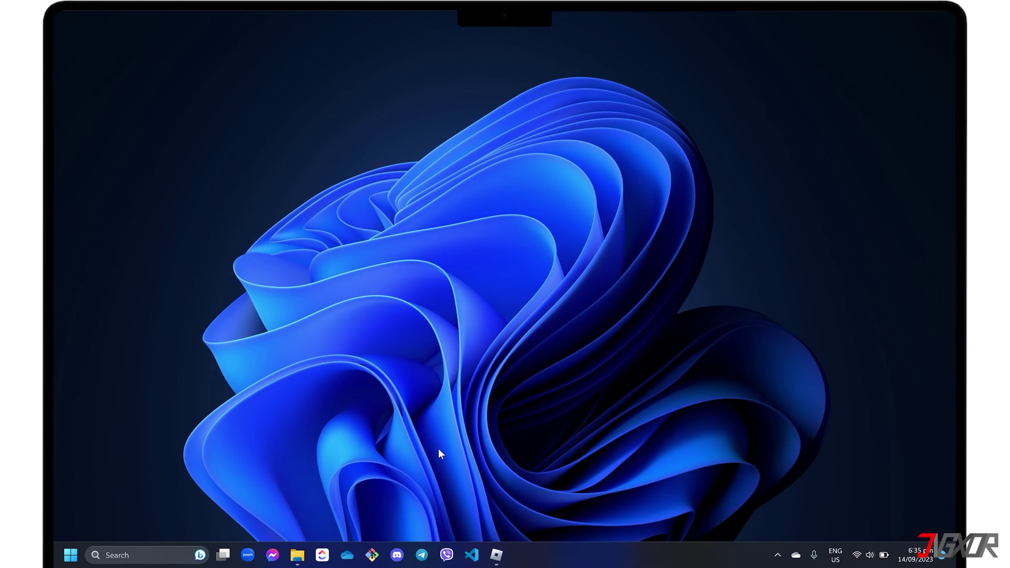
left_click(299, 557)
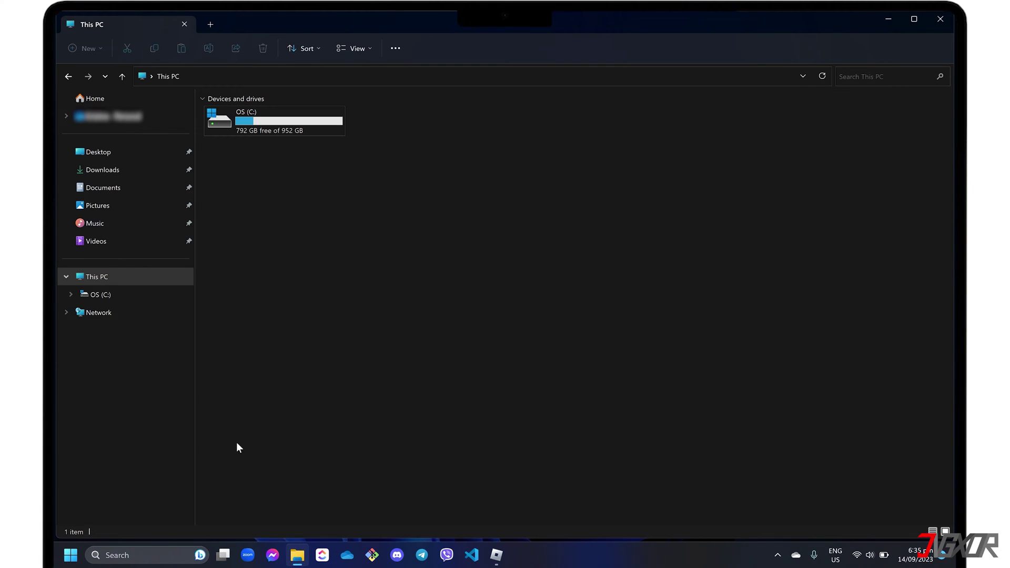
left_click(128, 245)
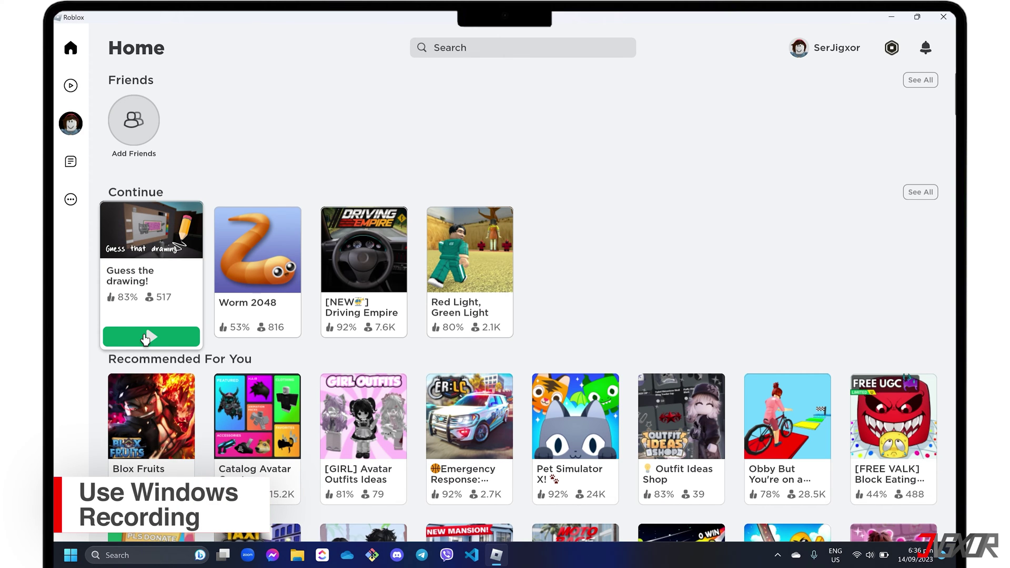
Rejoin Guess the drawing! and search the Start menu for 'xbox'
left_click(146, 338)
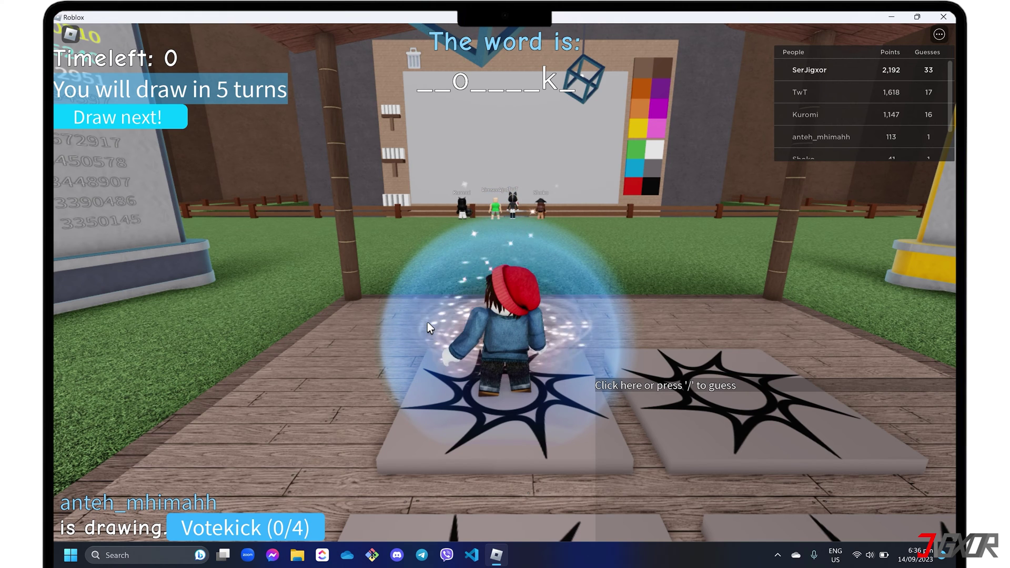
key("super")
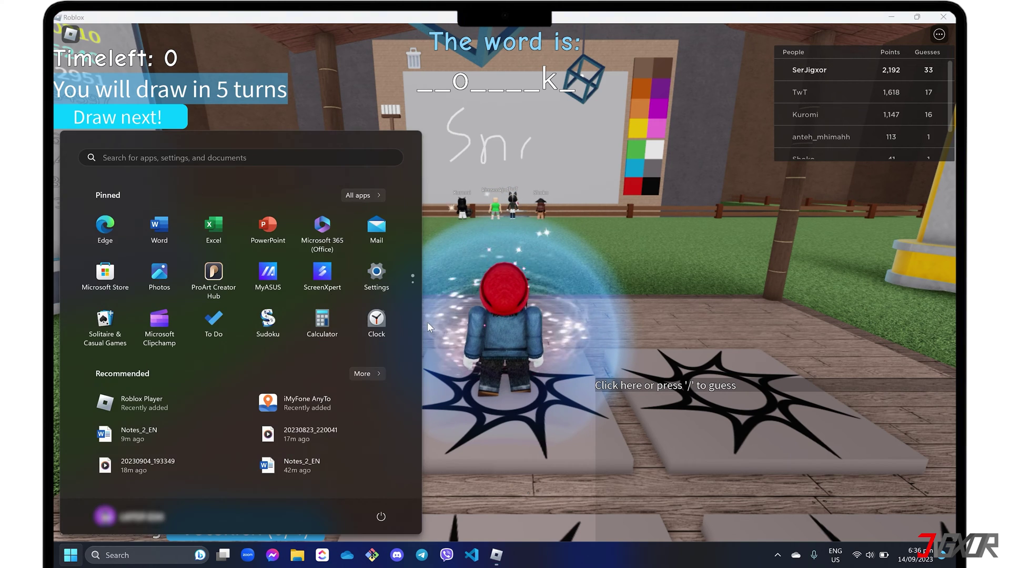
type("xbox")
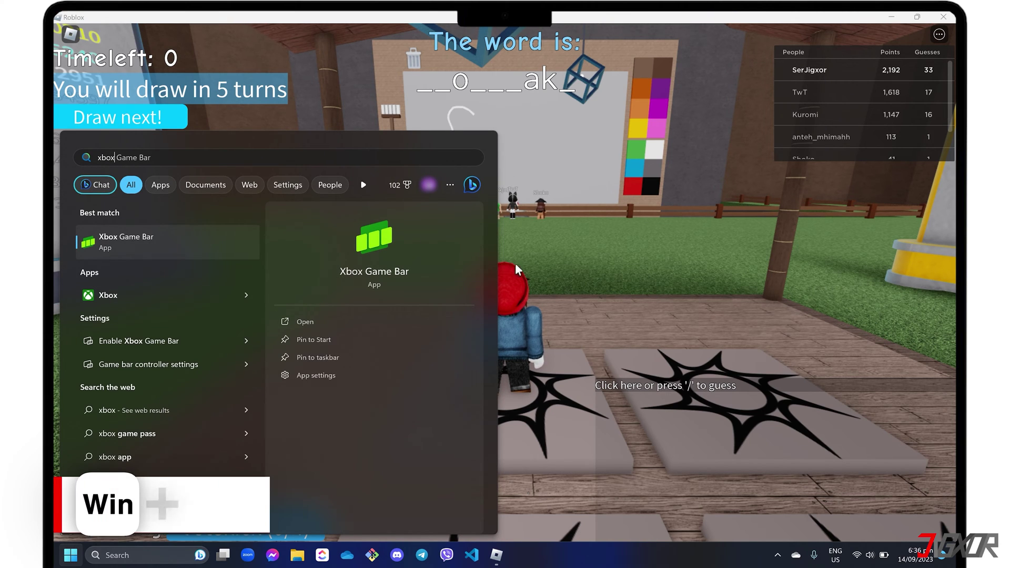
Start an Xbox Game Bar recording of Guess the drawing!, close the overlay, and walk the avatar forward
key("super+g")
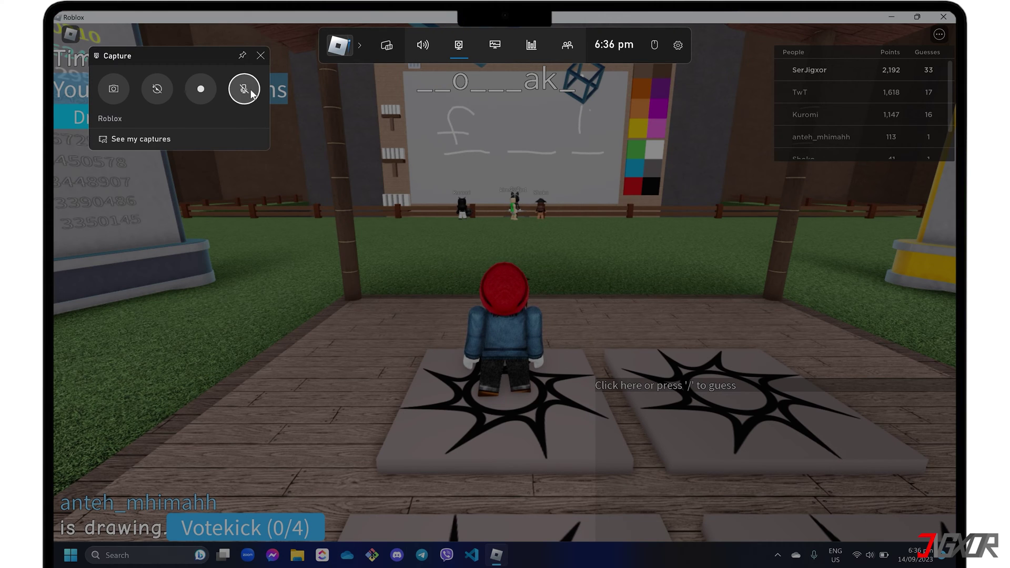
left_click(201, 89)
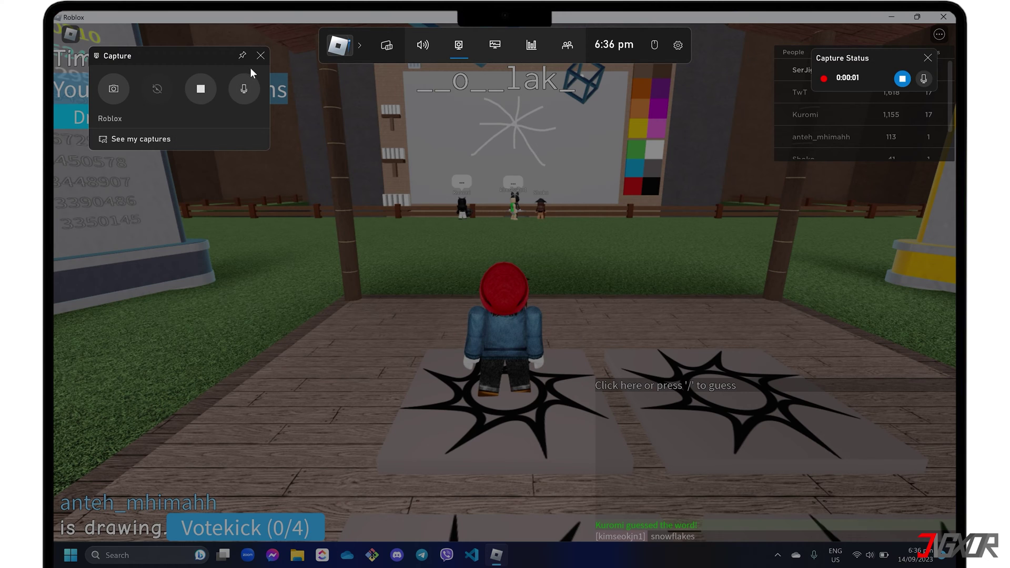
left_click(260, 57)
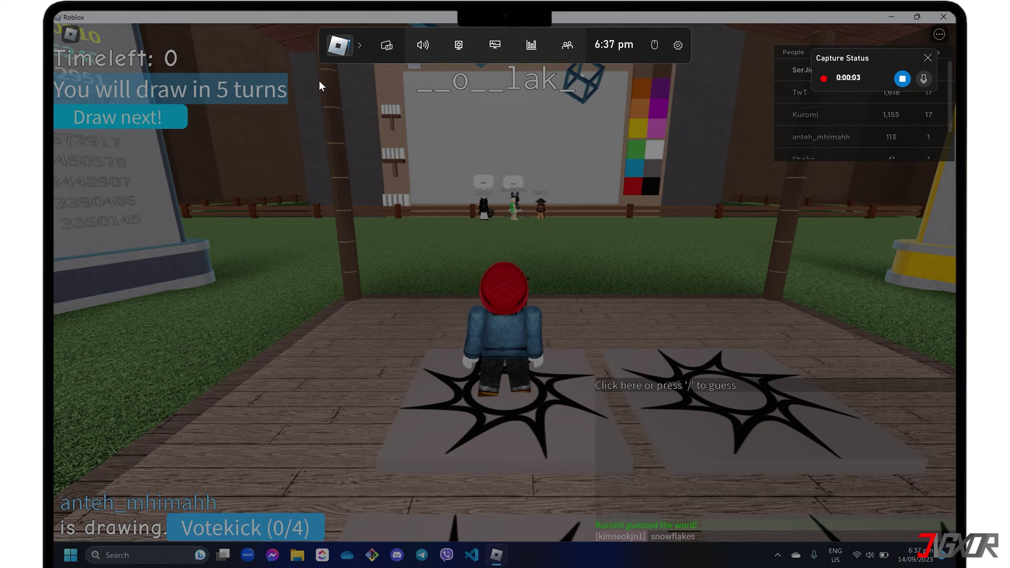
left_click(484, 260)
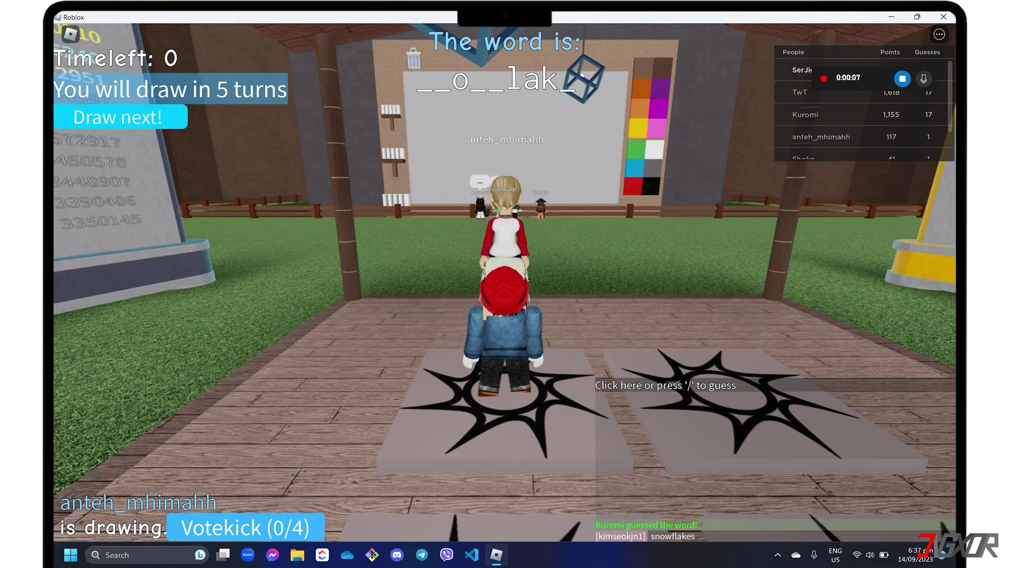
key("w")
key("w")
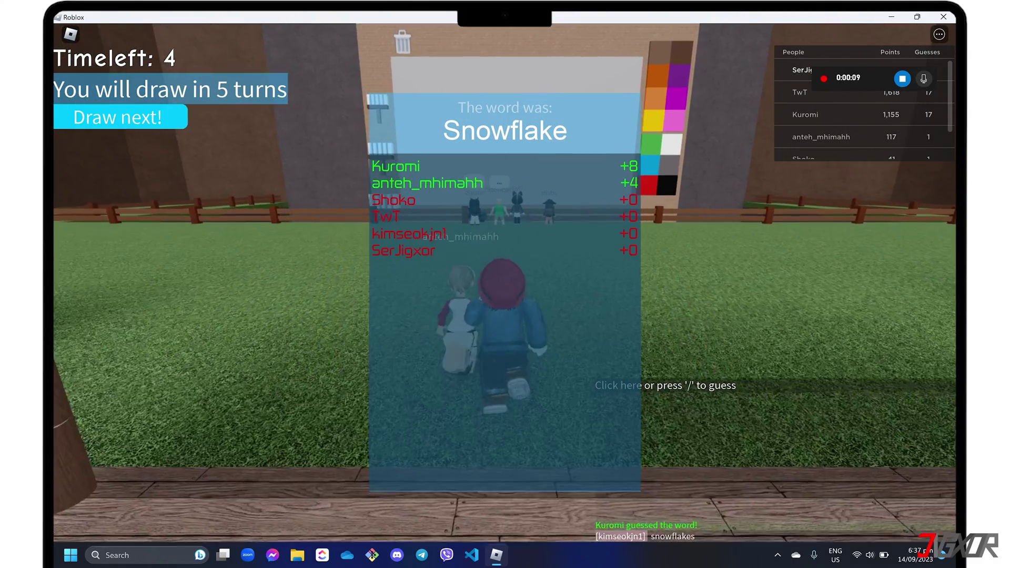
key("w")
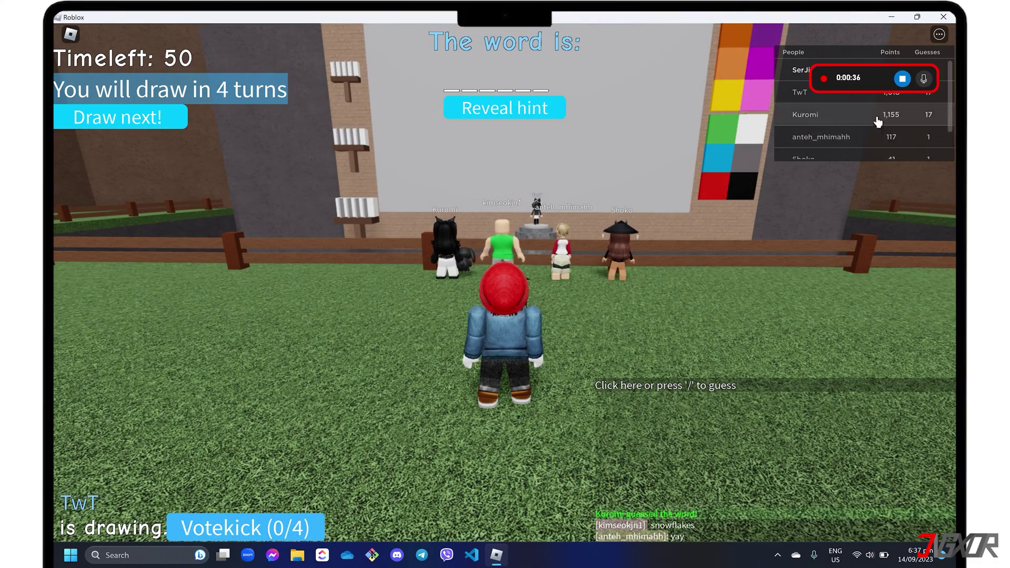
Stop the Game Bar capture and open the Videos folder in File Explorer
left_click(903, 79)
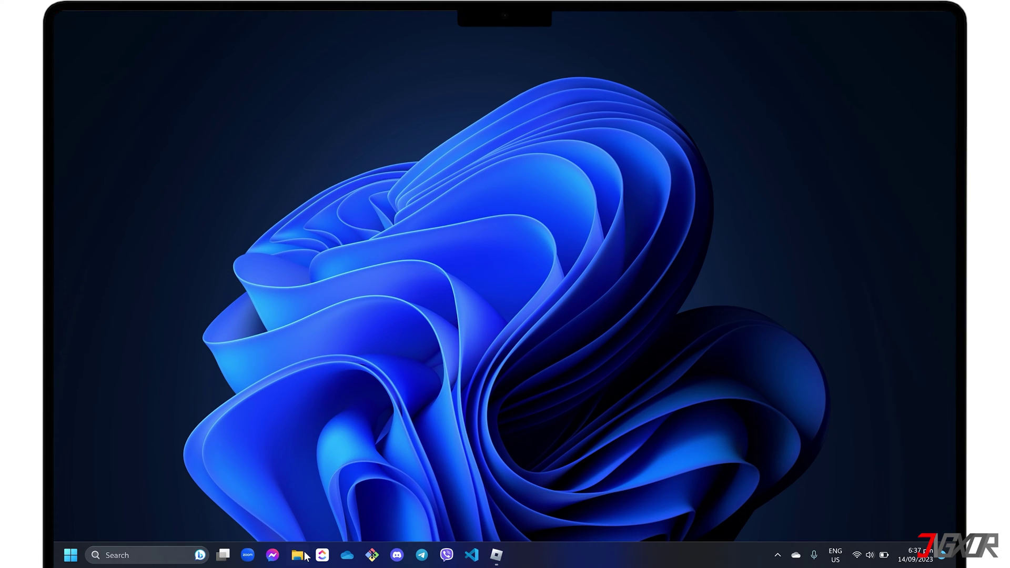
left_click(298, 555)
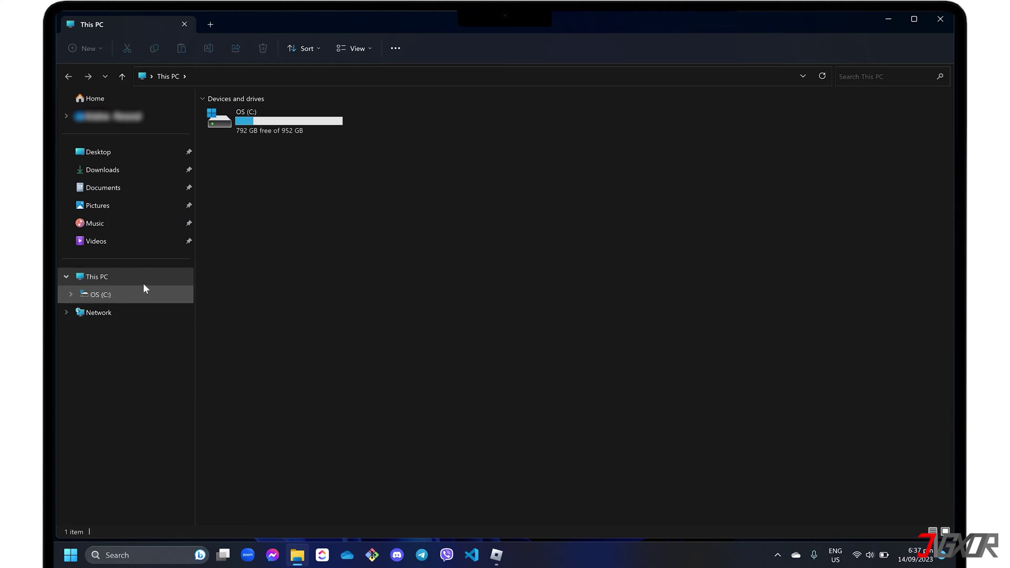
left_click(121, 241)
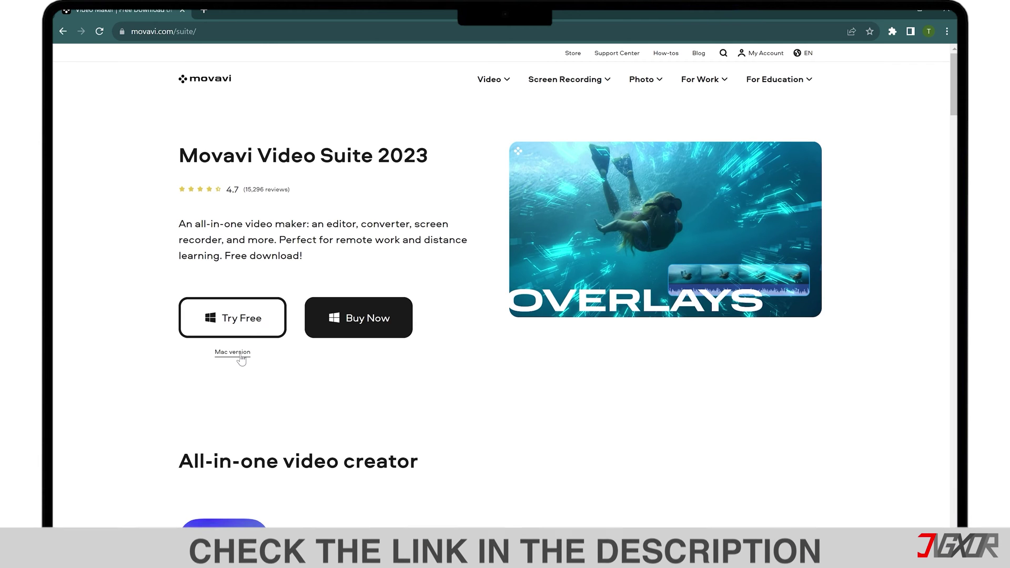
Keep the Movavi site in English and download the Video Suite 2023 free trial installer
left_click(808, 53)
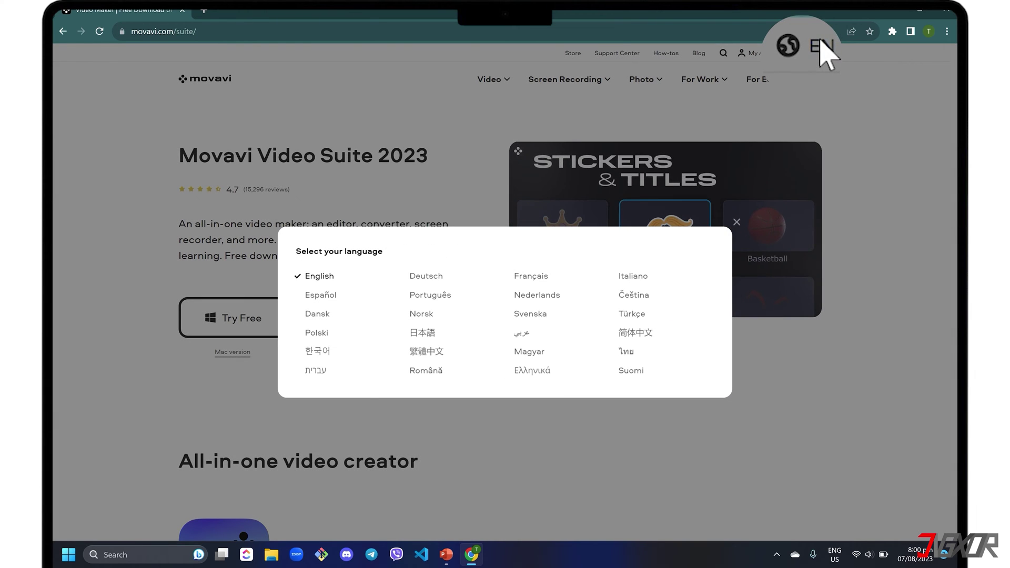
left_click(439, 282)
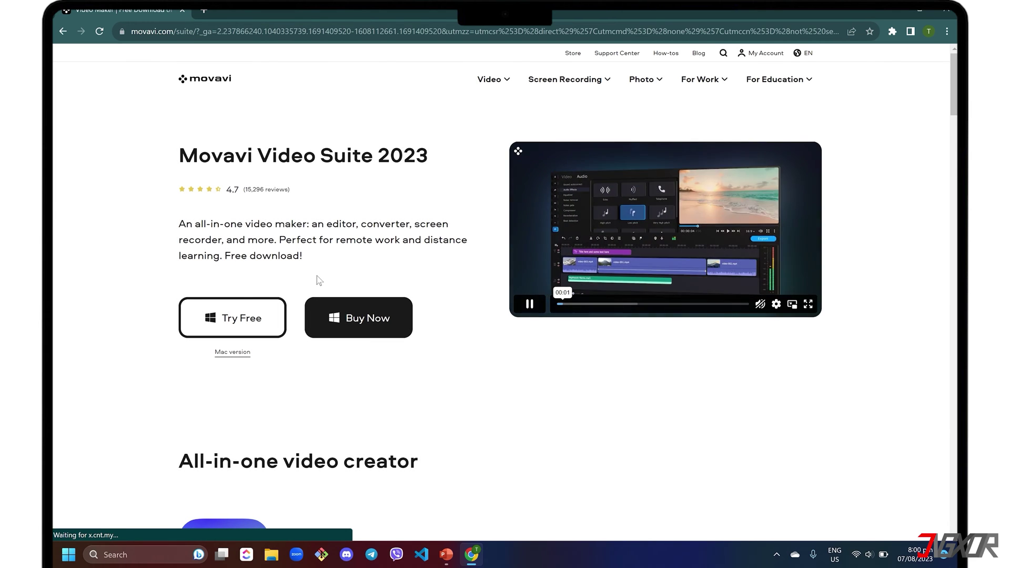
left_click(245, 318)
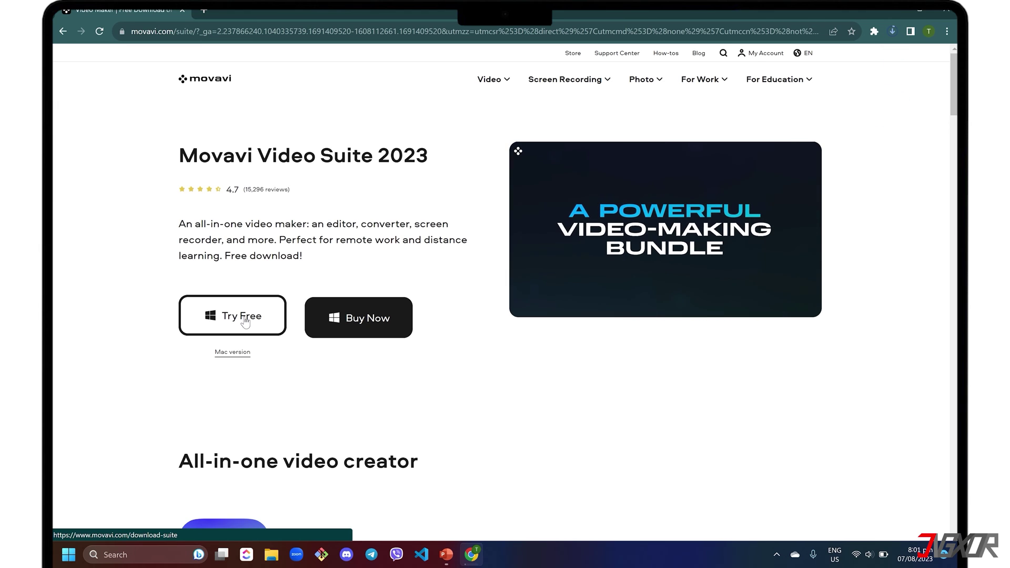
left_click(893, 32)
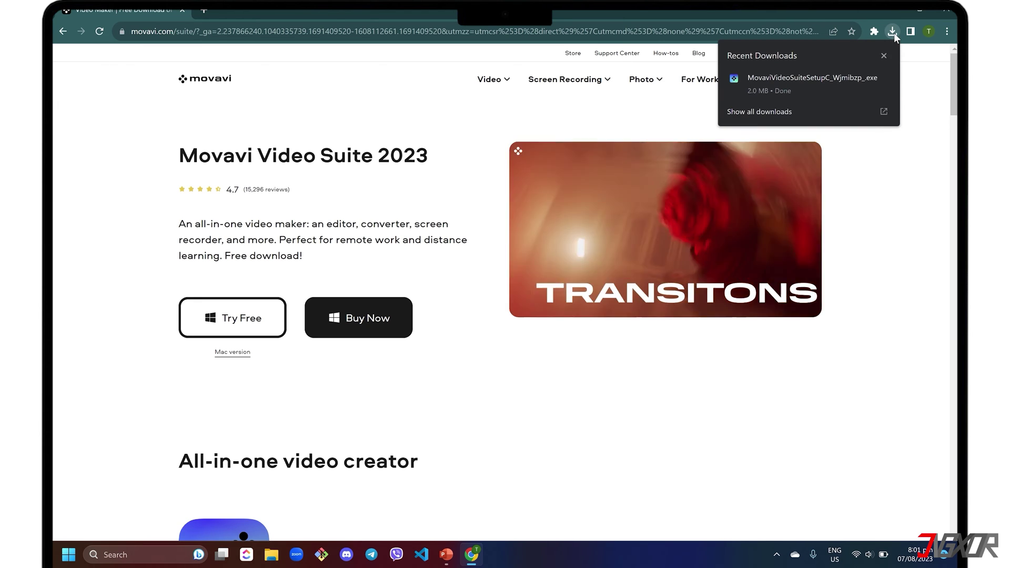
Run the Movavi setup, accept the EULA, install, and launch Record computer screen
left_click(822, 84)
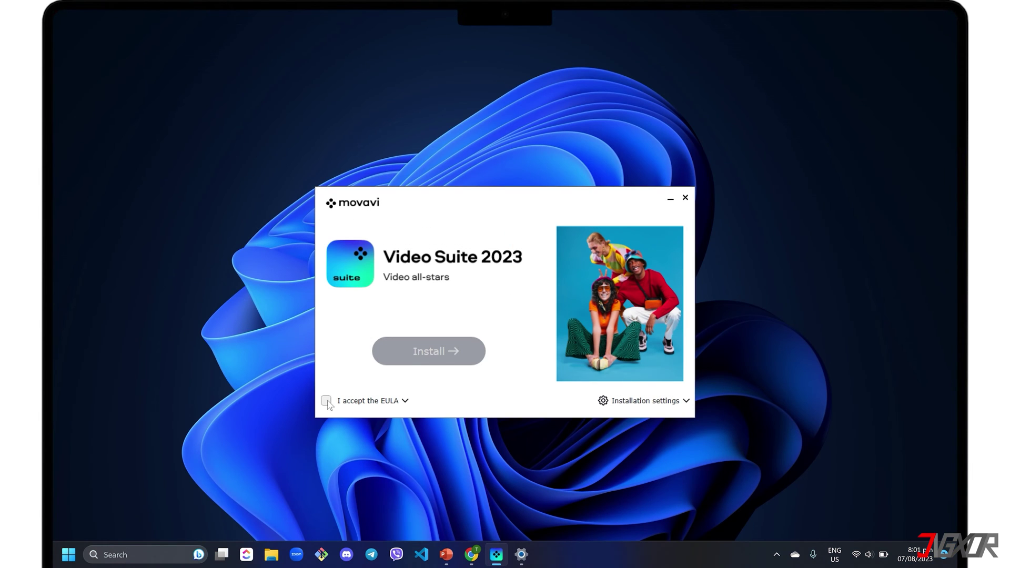
left_click(327, 400)
left_click(424, 352)
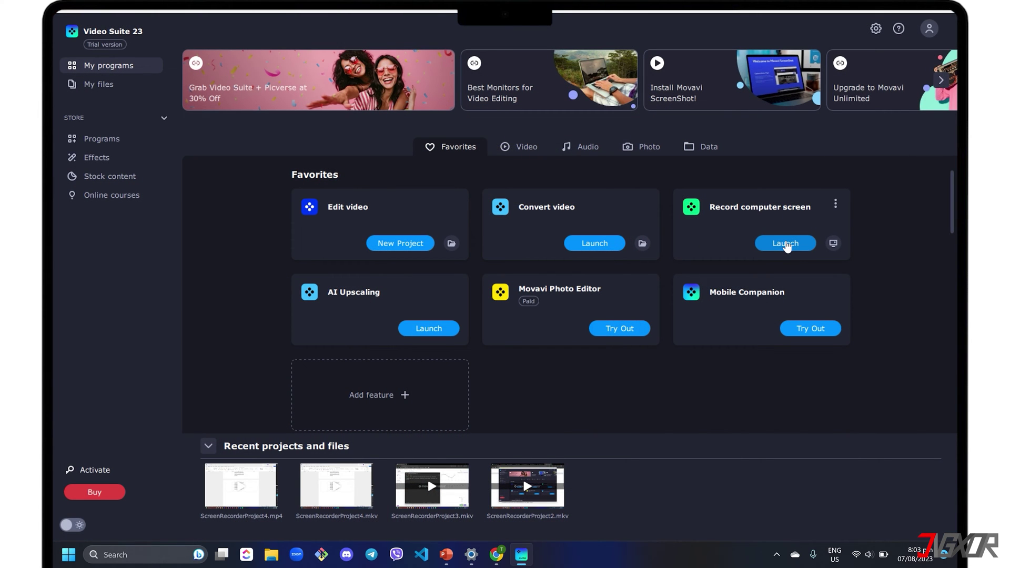
left_click(786, 243)
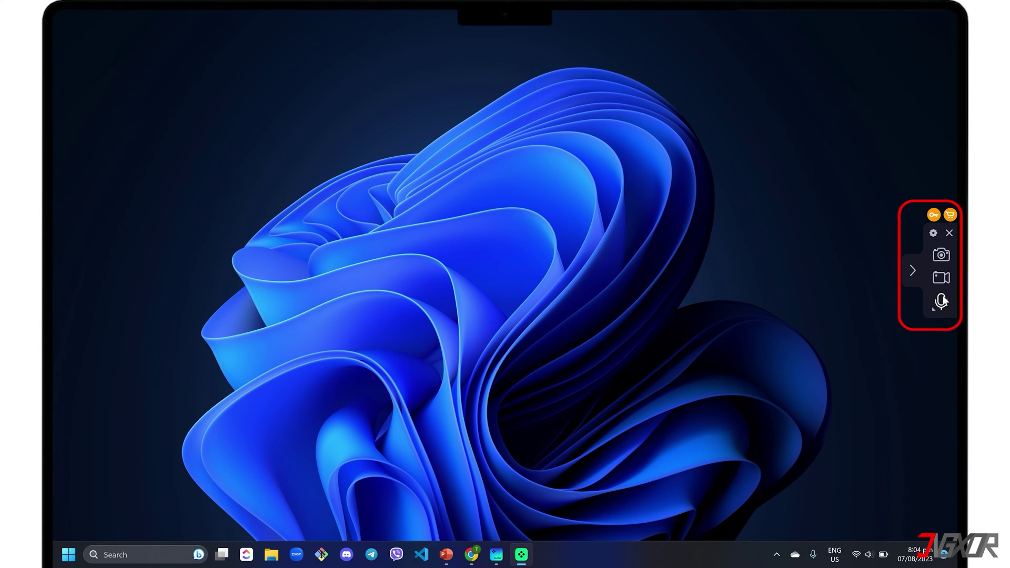
Open the screen recorder's settings from the tray and review the Files, Video and Effects pages
left_click(771, 561)
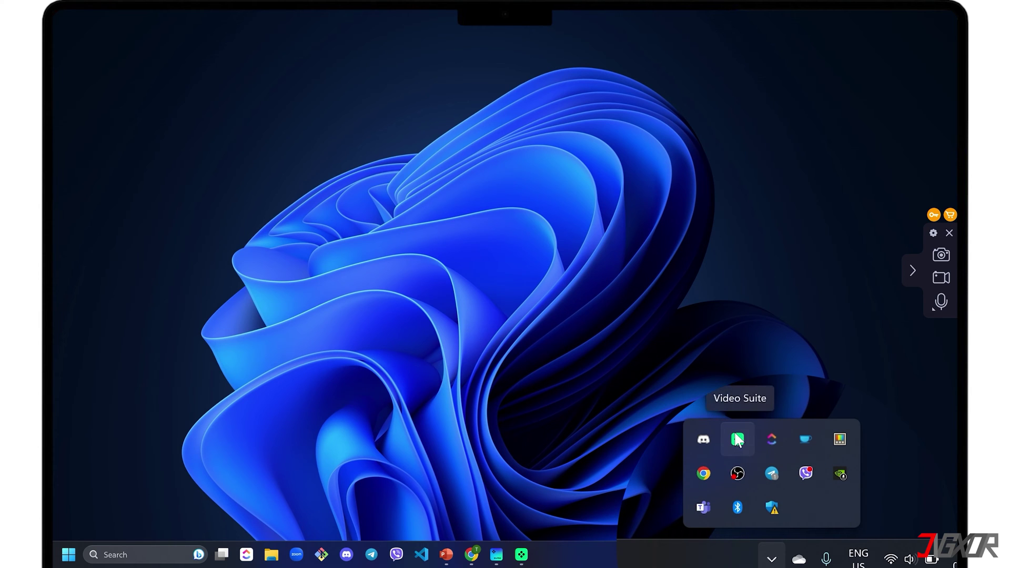
left_click(935, 236)
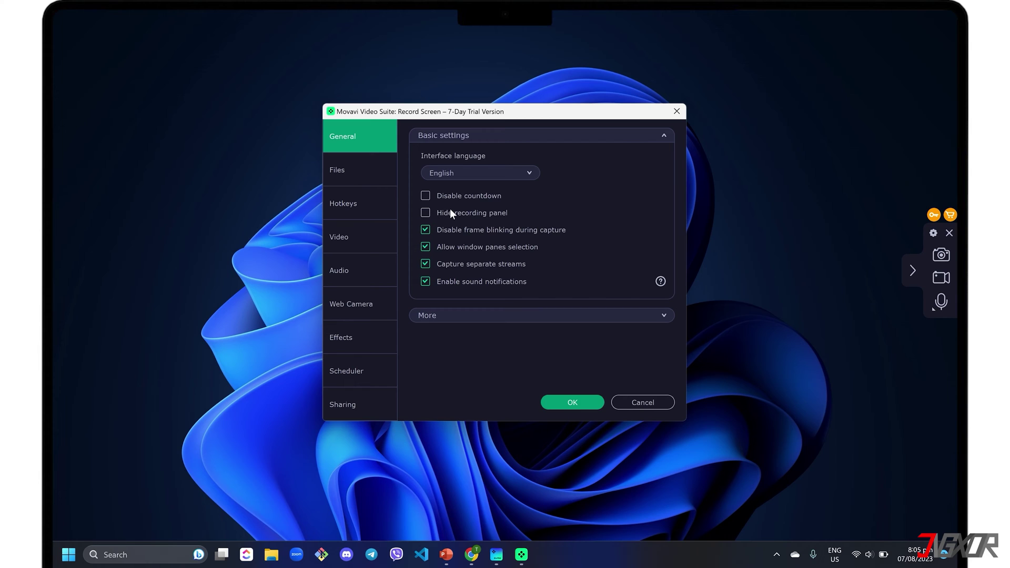
left_click(366, 168)
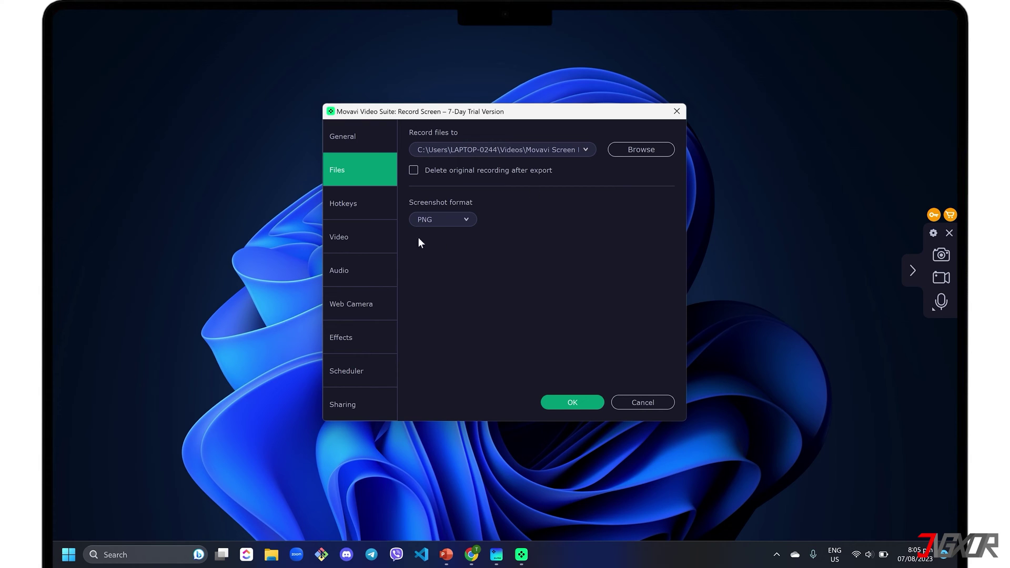
left_click(370, 241)
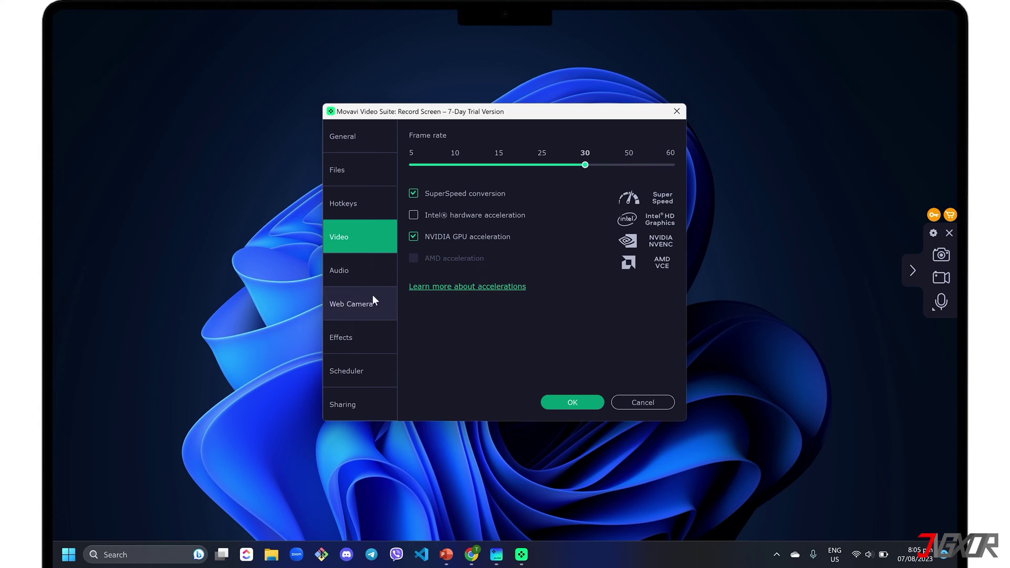
left_click(362, 338)
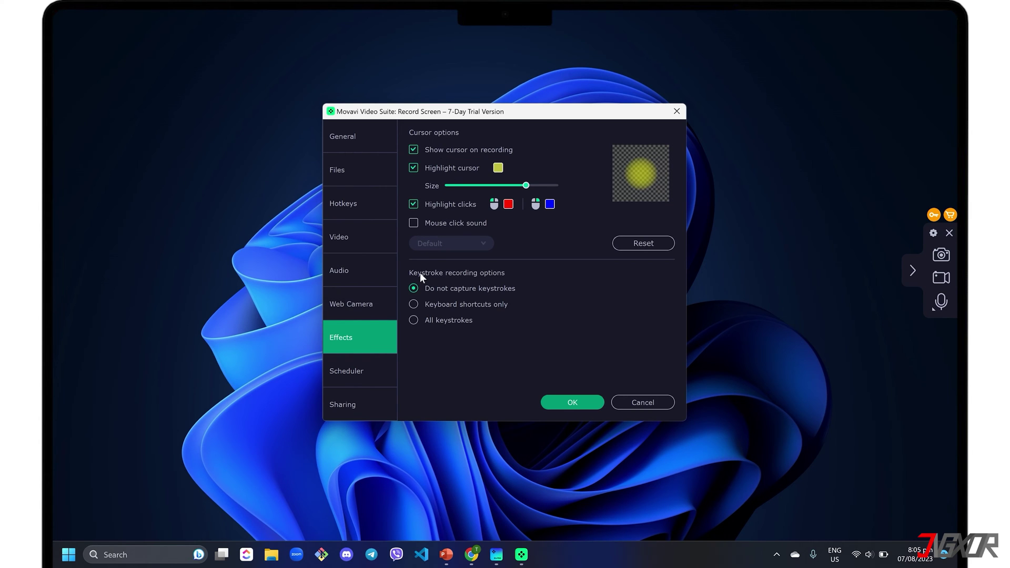
Leave the Scheduler on Do not schedule and save the preferences
left_click(356, 375)
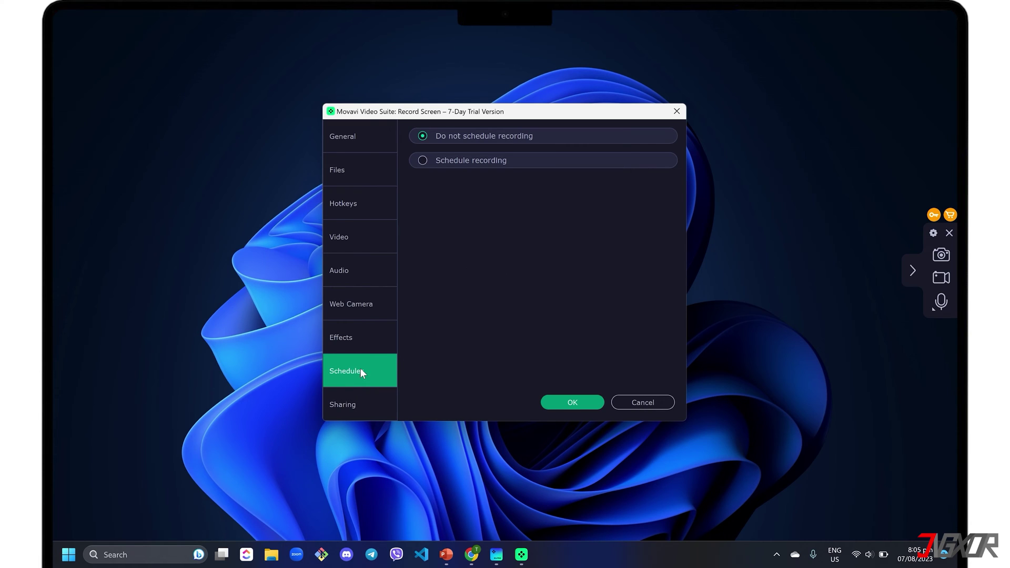
left_click(423, 161)
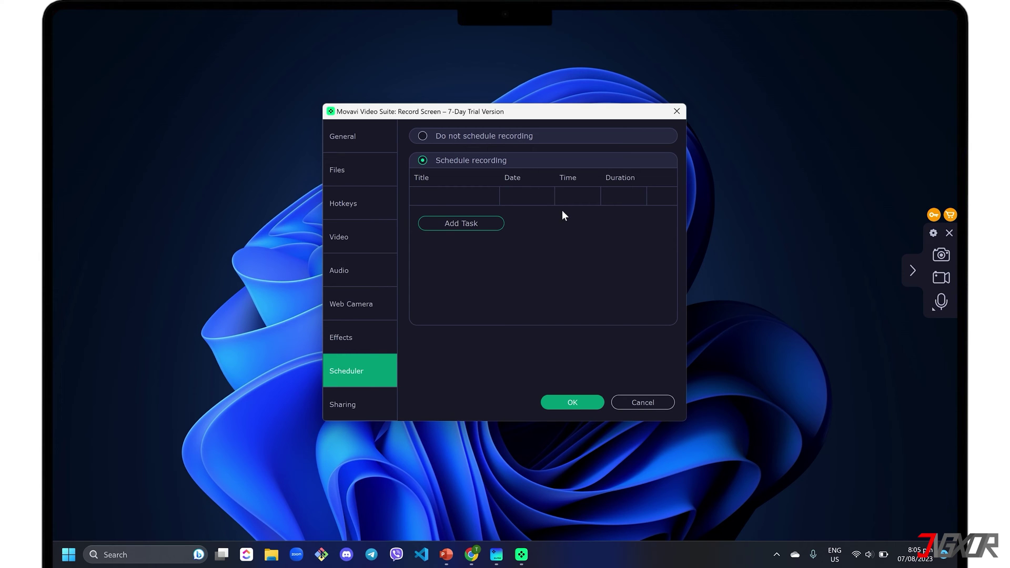
key("Up")
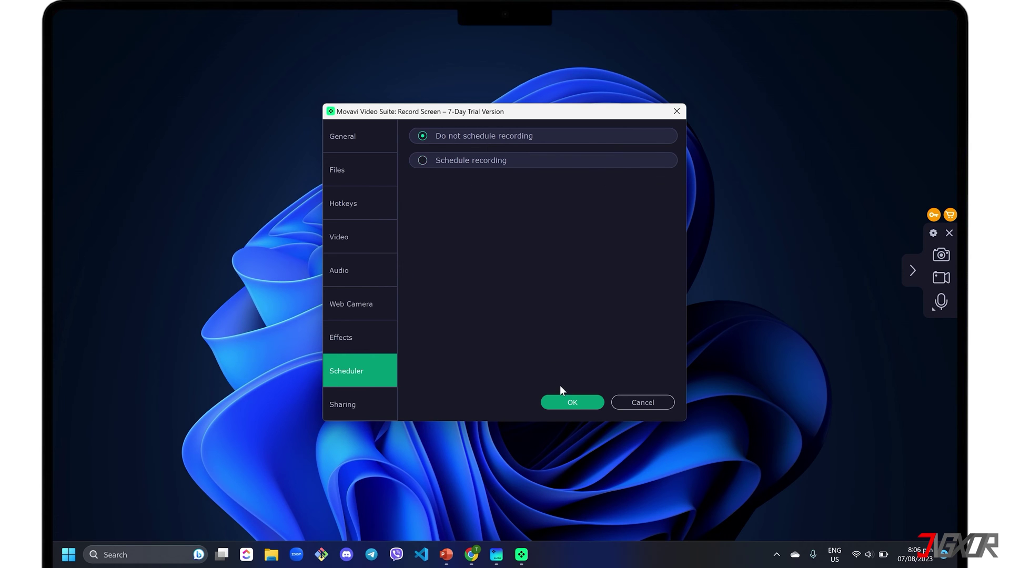
left_click(564, 402)
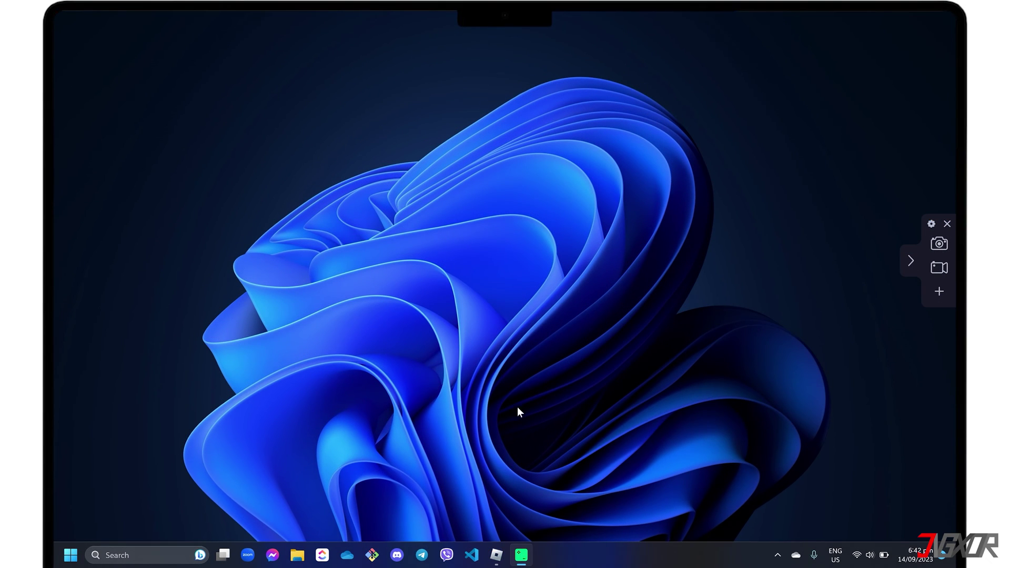
Bring up Roblox from the taskbar and play Guess the drawing! from its Home page card
left_click(497, 561)
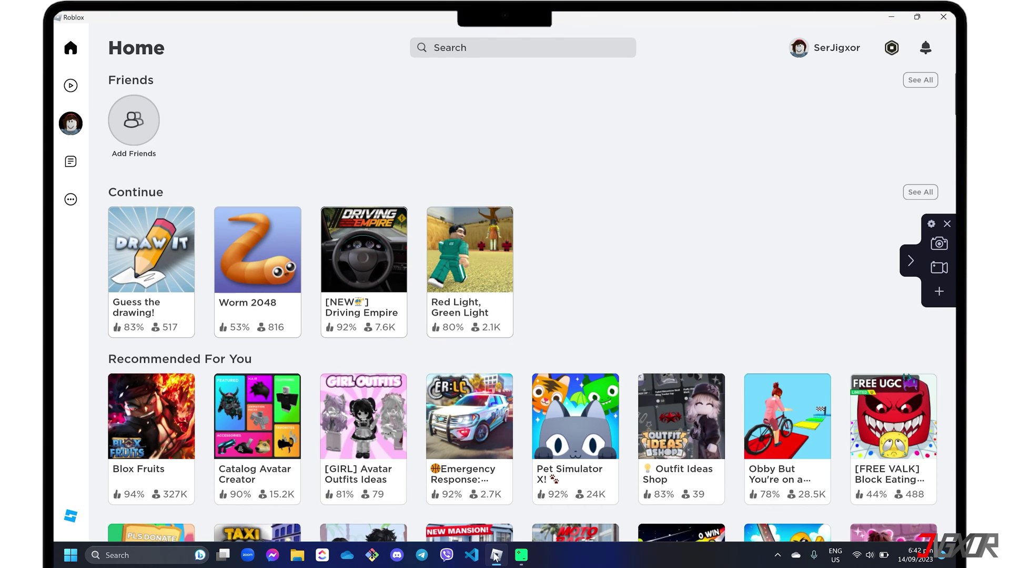
mouse_move(158, 293)
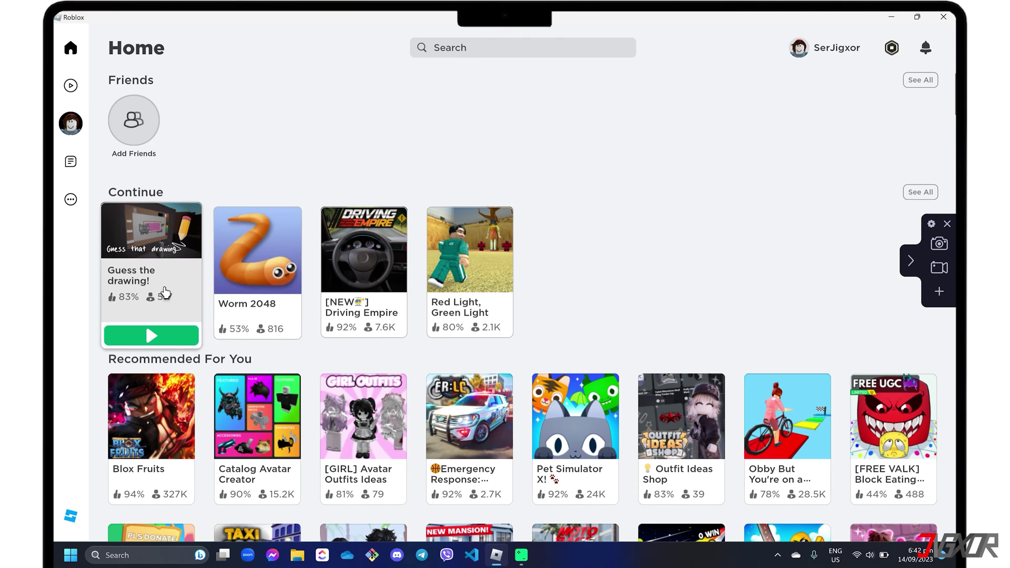
left_click(152, 337)
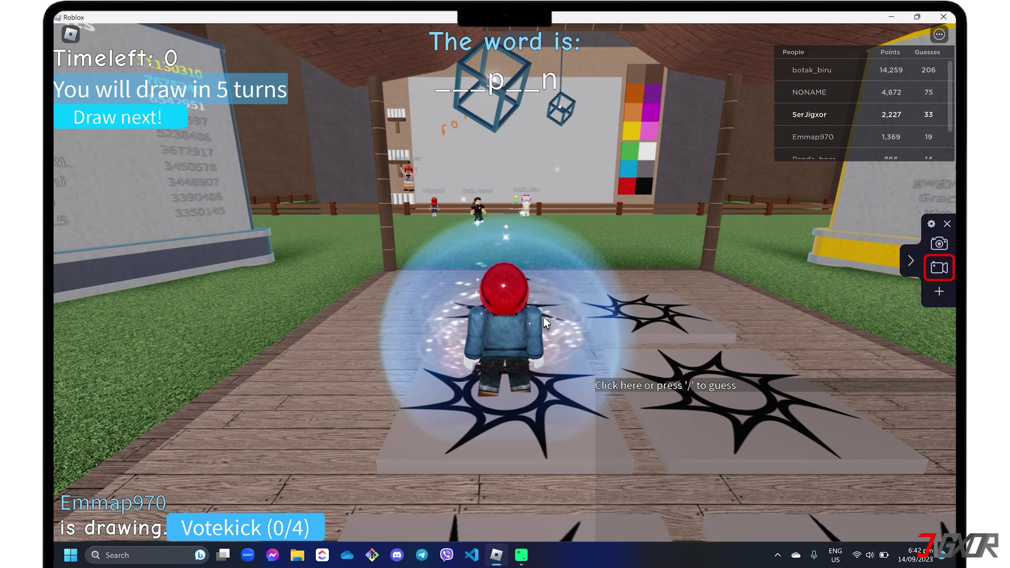
Start a video capture and expand the capture area to the full 3200x2000 screen over the game
left_click(940, 268)
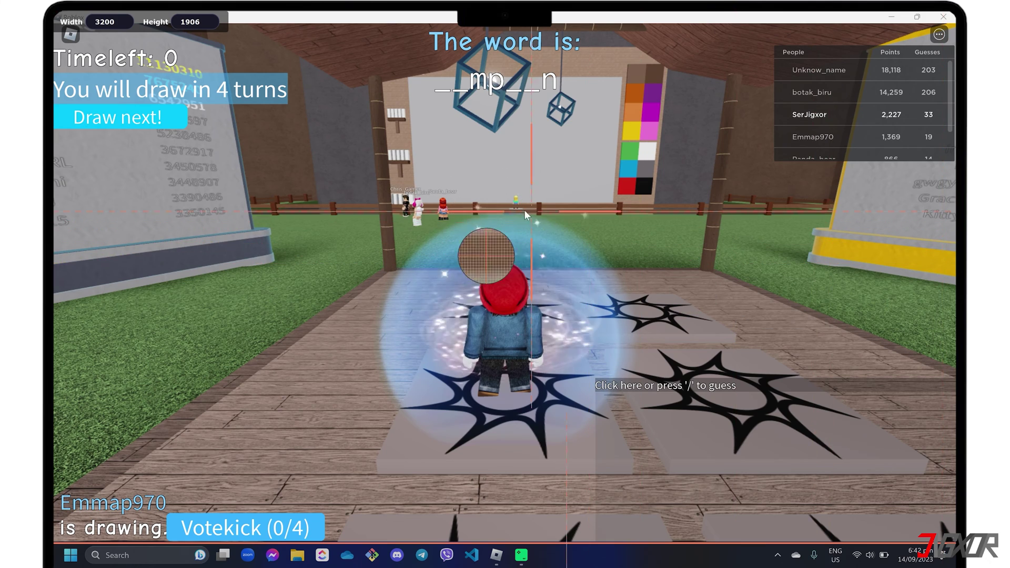
left_click_drag(220, 149, 802, 422)
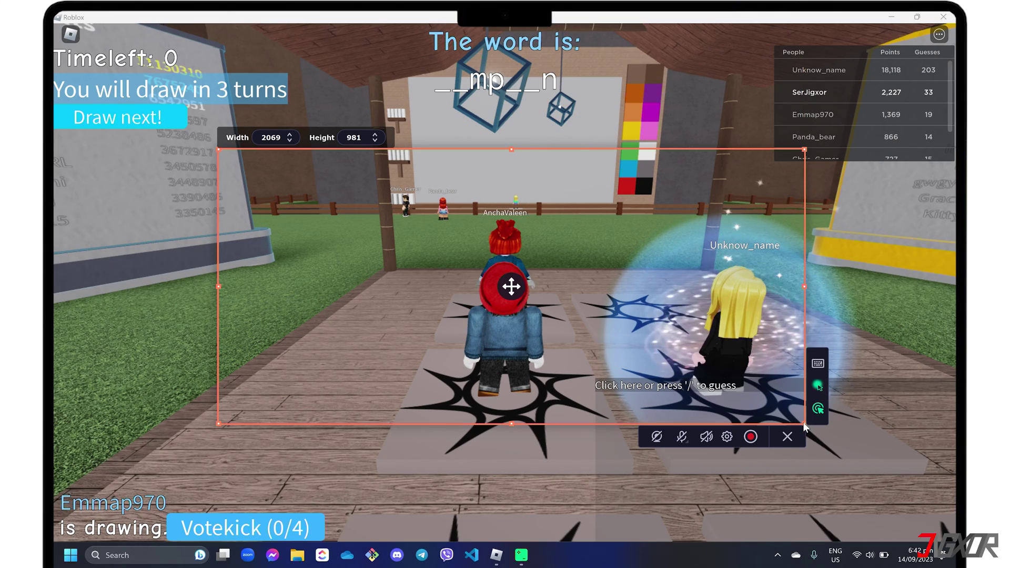
left_click(803, 422)
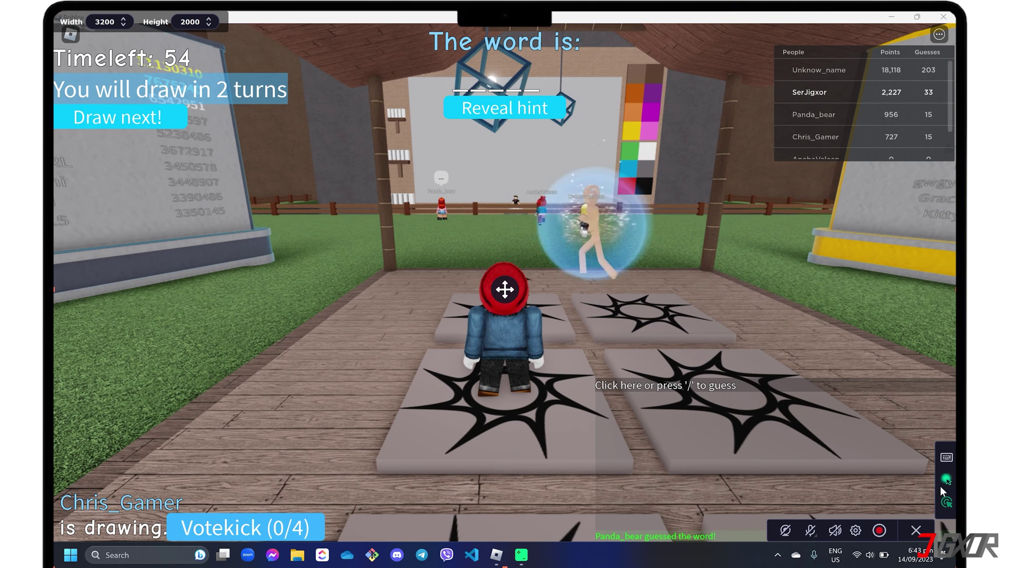
left_click(788, 532)
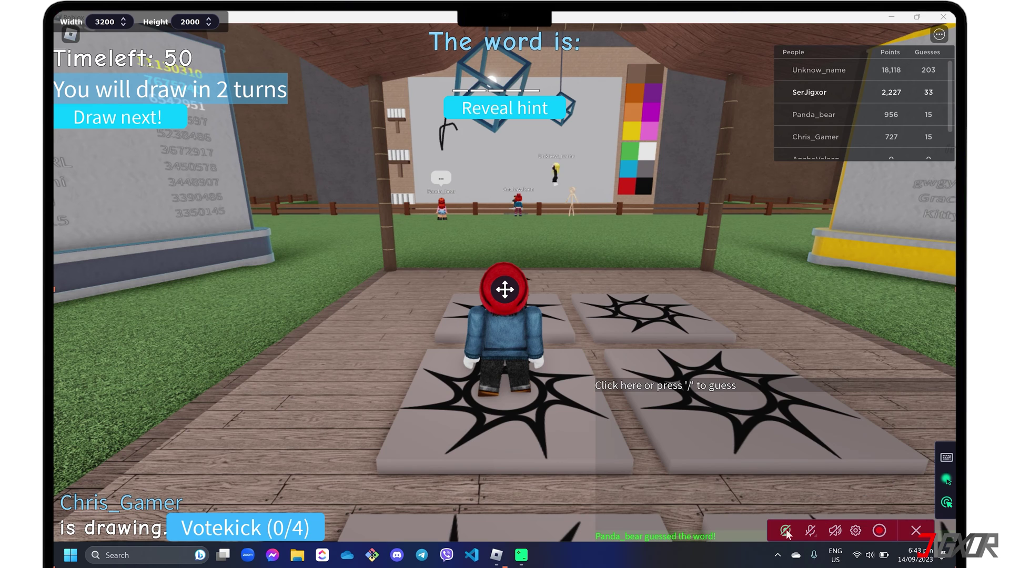
left_click(786, 531)
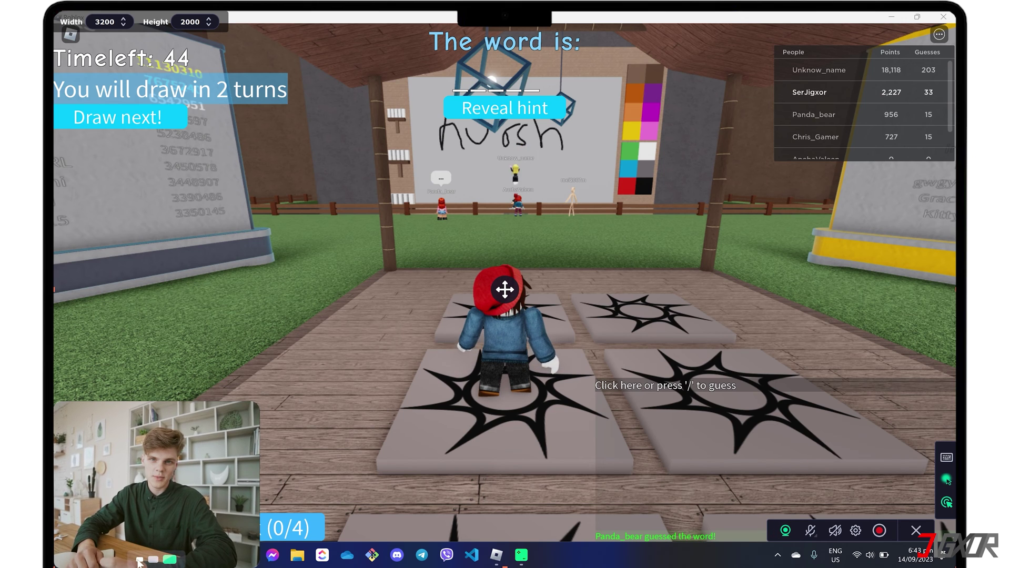
left_click(136, 556)
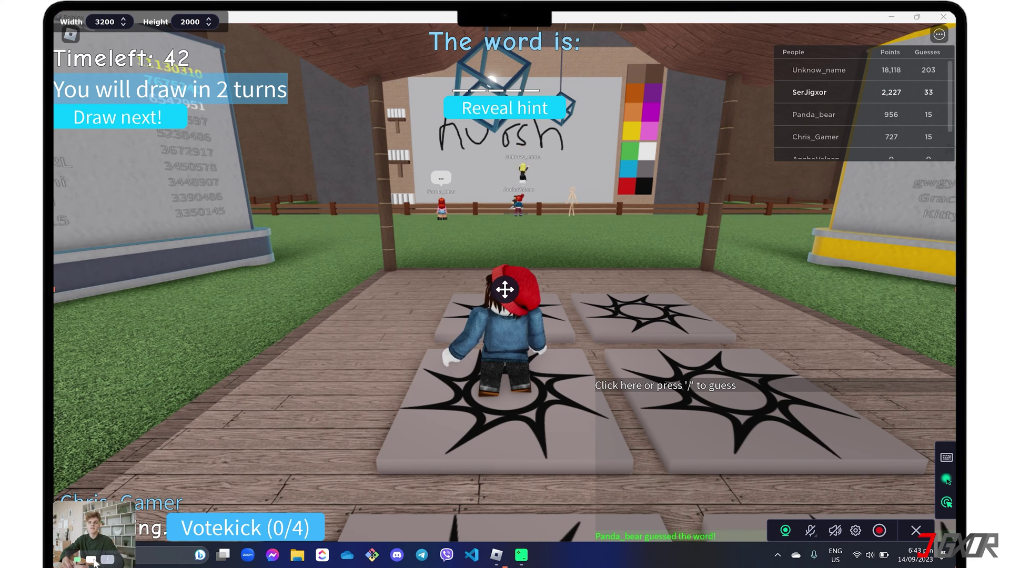
left_click(107, 558)
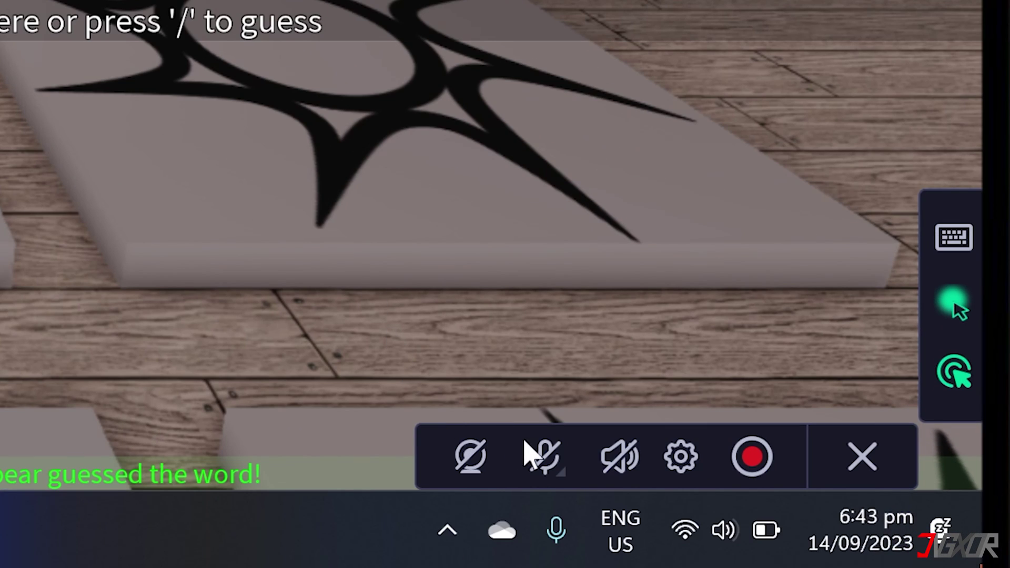
Enable microphone with noise reduction and system sound, and check the keystroke capture options
left_click(545, 458)
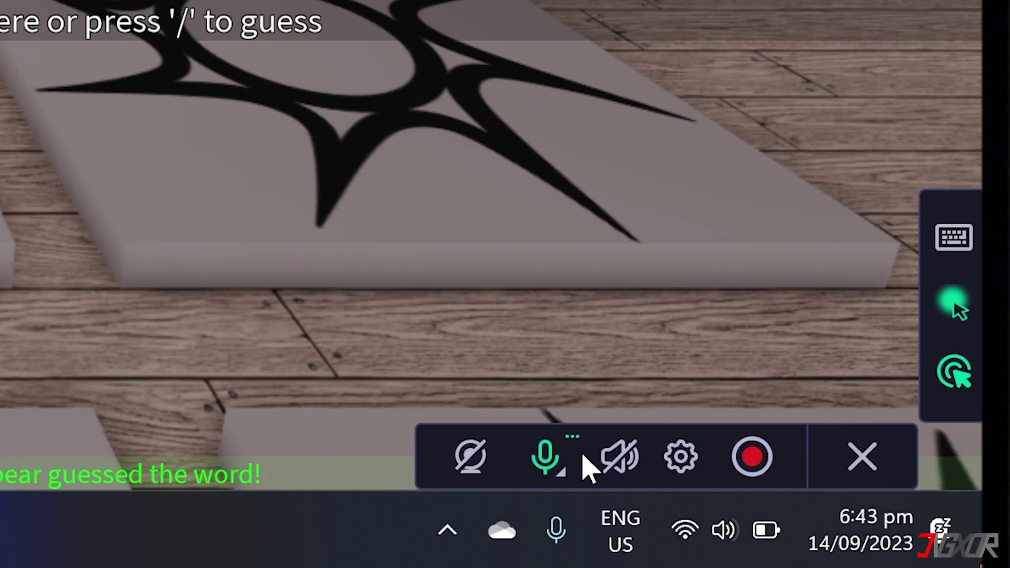
left_click(681, 456)
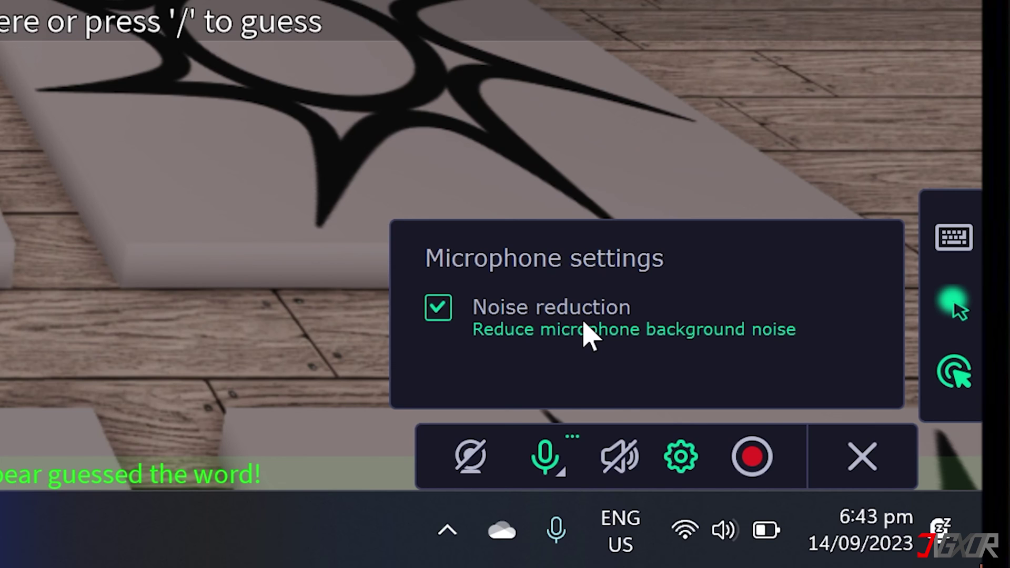
left_click(619, 456)
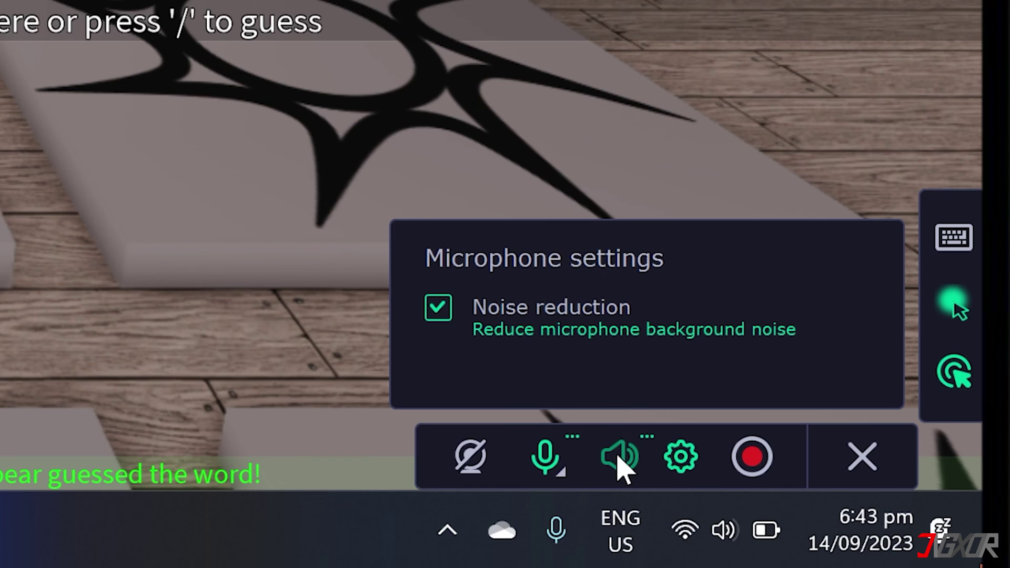
left_click(946, 240)
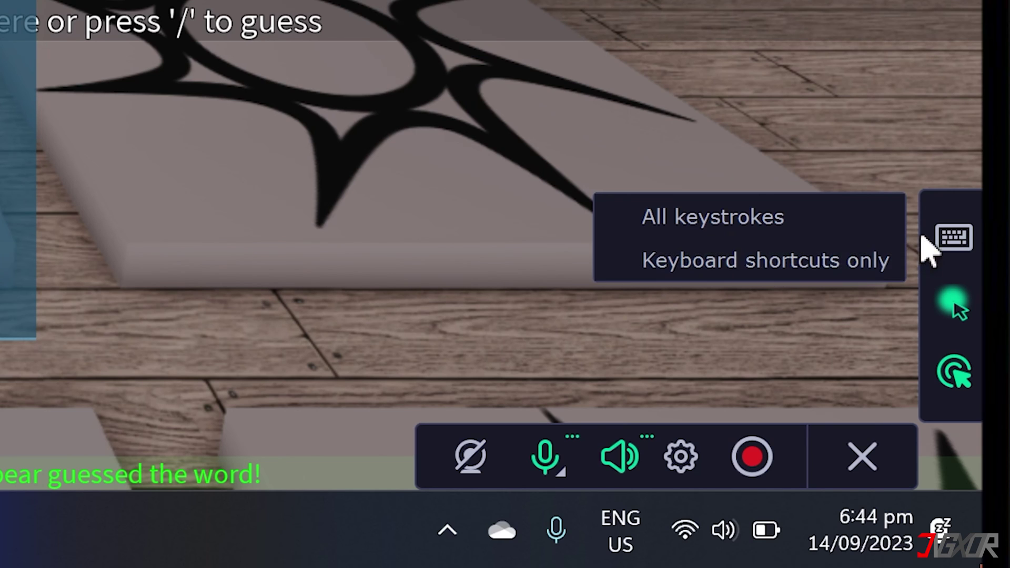
left_click(960, 255)
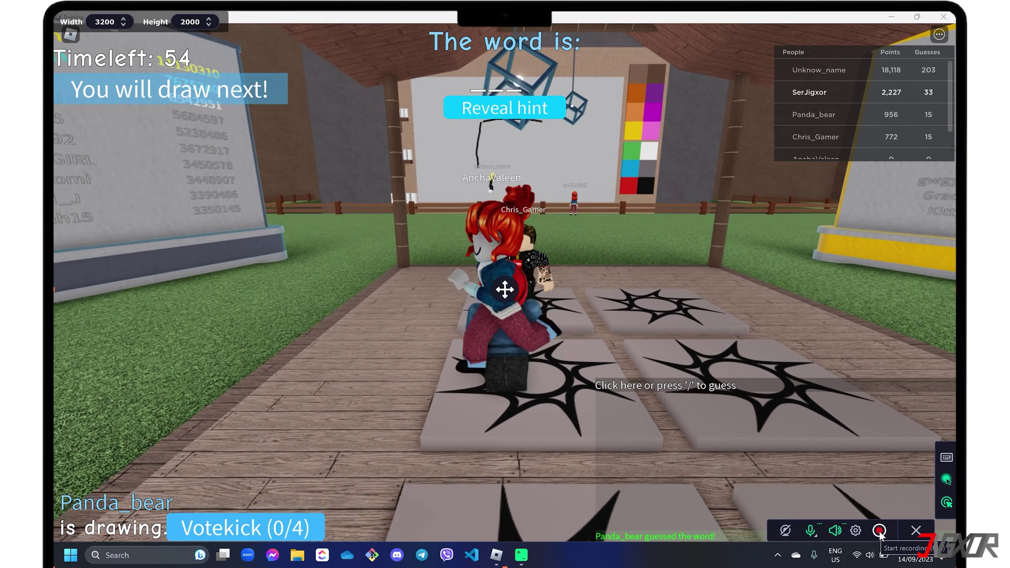
Record the Roblox round, sketching a green arrow over the scene, then stop after 36 seconds
left_click(879, 531)
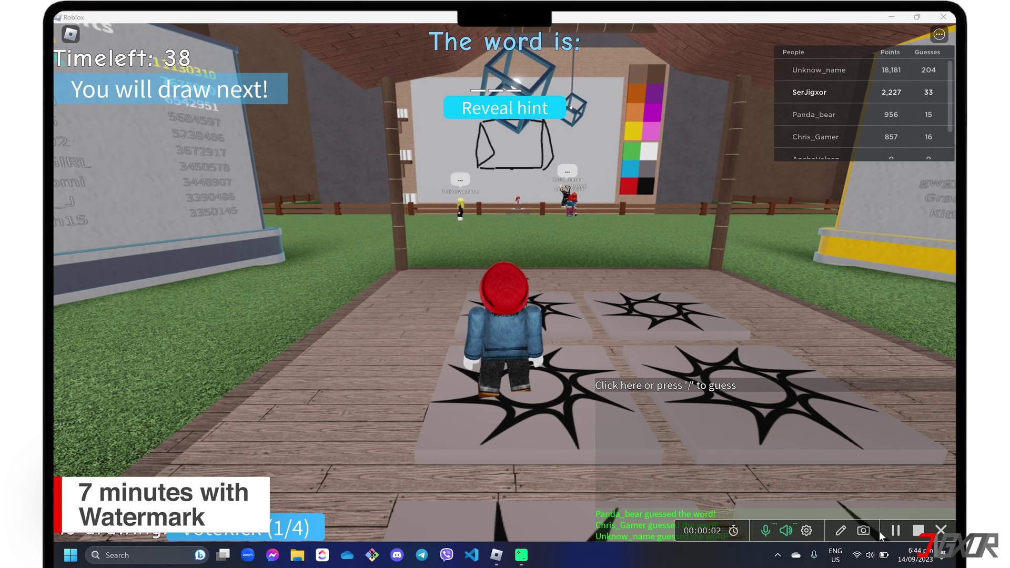
left_click(841, 531)
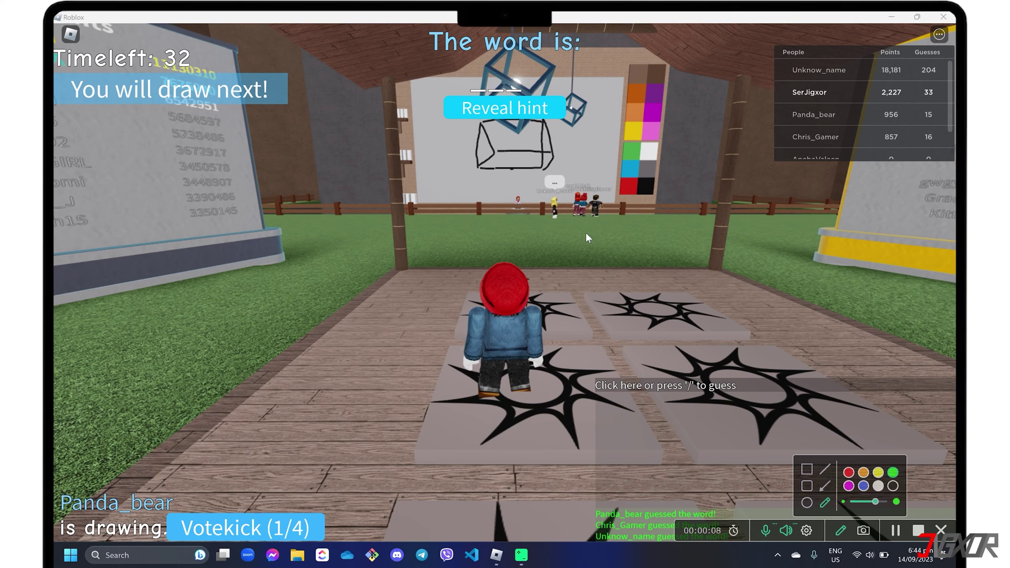
left_click_drag(579, 170, 674, 188)
left_click_drag(595, 165, 564, 177)
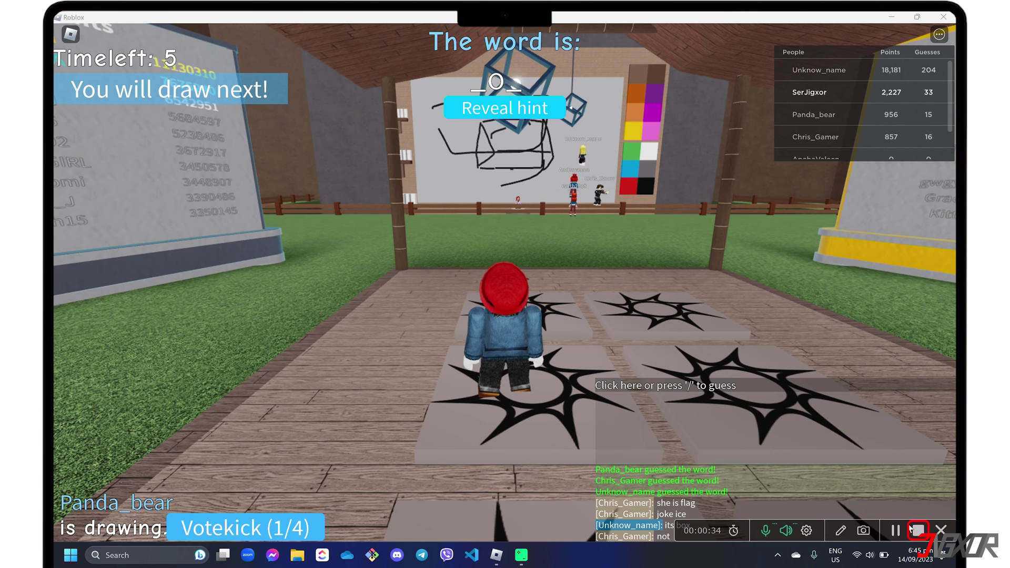
left_click(917, 531)
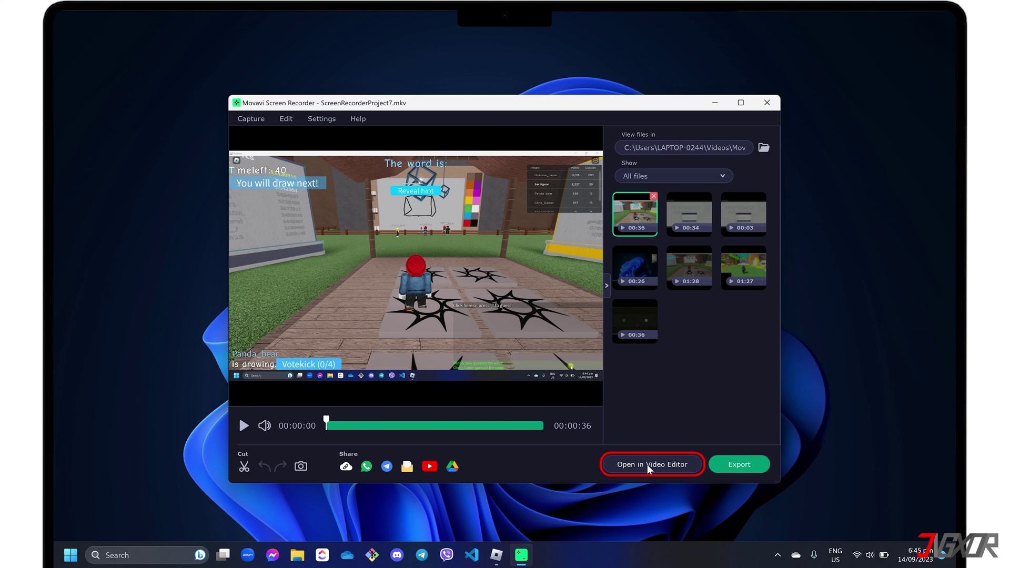
Export the recording as Roblox_Game_1 in MP4 format
left_click(726, 462)
double_click(487, 196)
type("Roblox_Game_1")
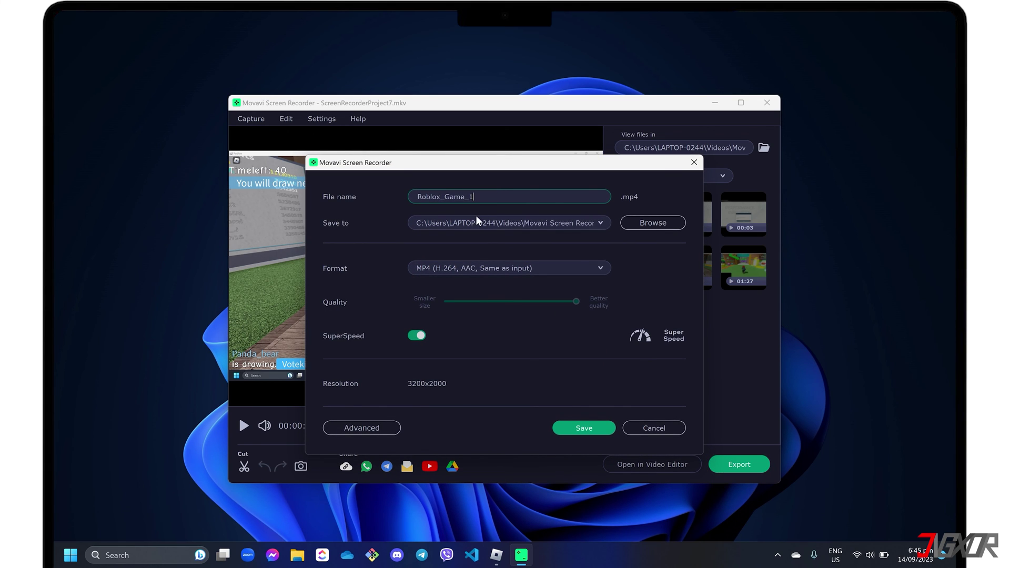
left_click(557, 267)
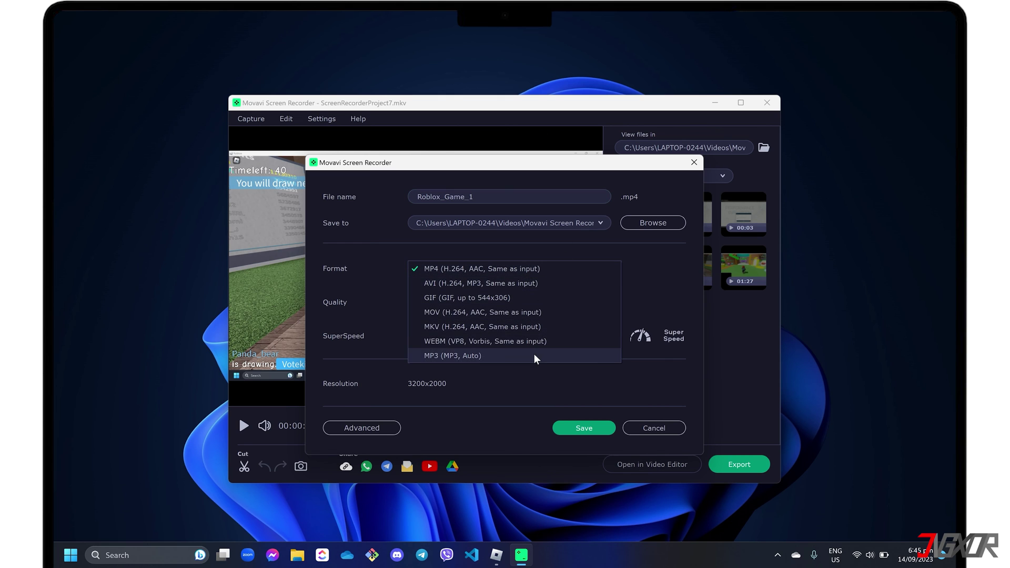
left_click(538, 270)
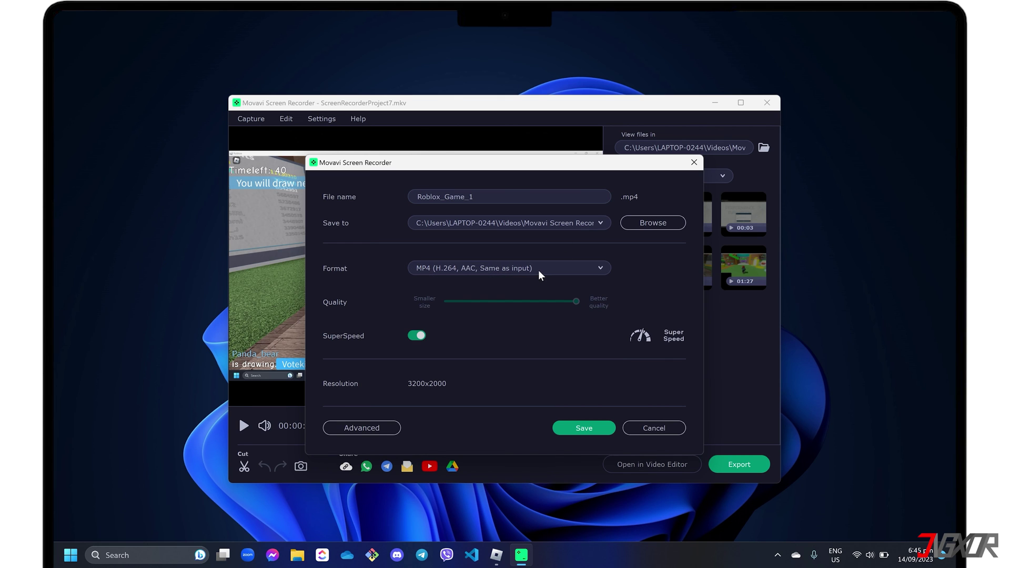
left_click(599, 426)
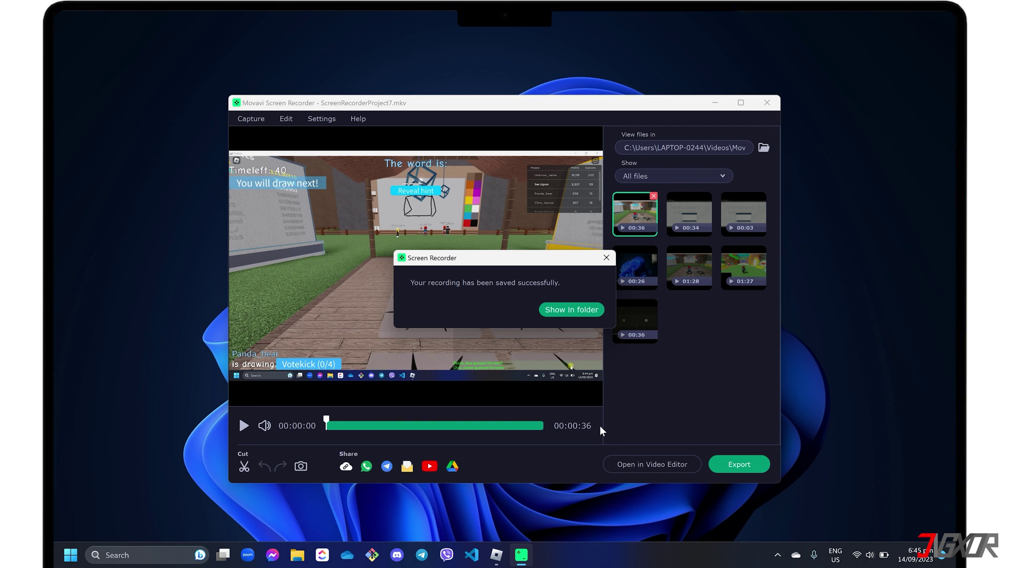
Open the Movavi Screen Recorder folder holding Roblox_Game_1 from the save confirmation
left_click(566, 309)
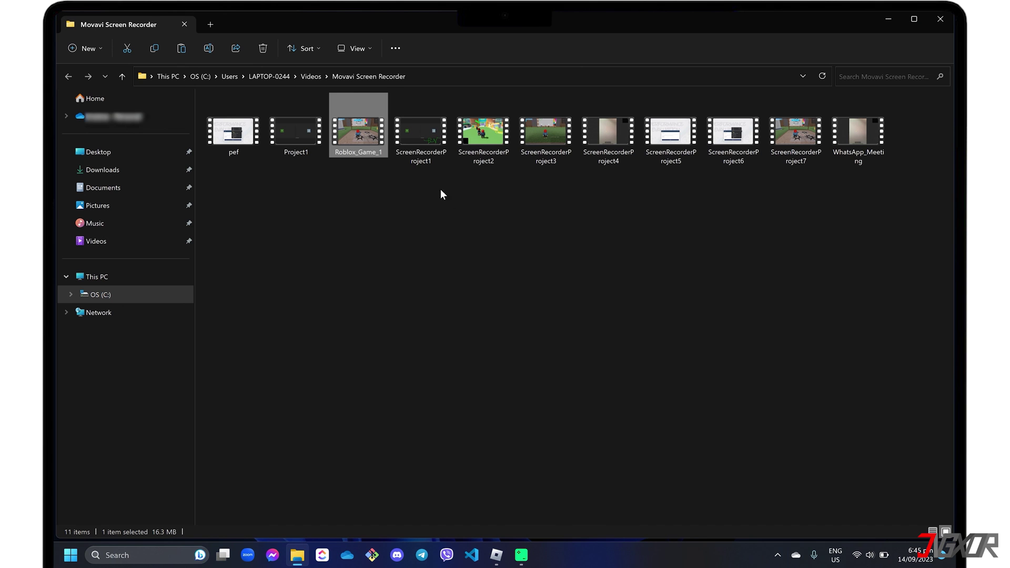